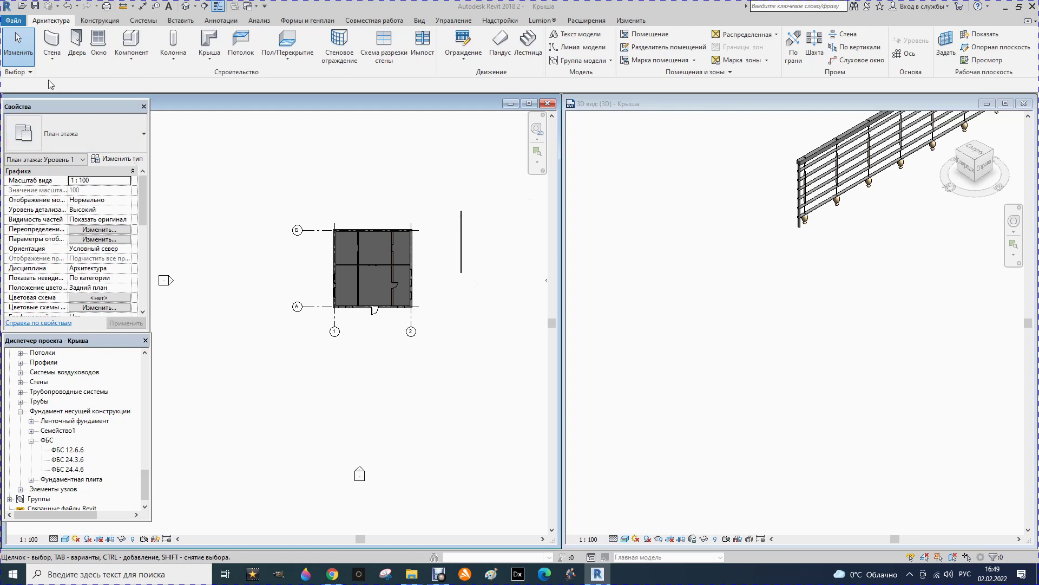
Step: Create a new family from the 'Метрическая система, балясина.rft' template
{"action": "left_click", "coordinate": [21, 24]}
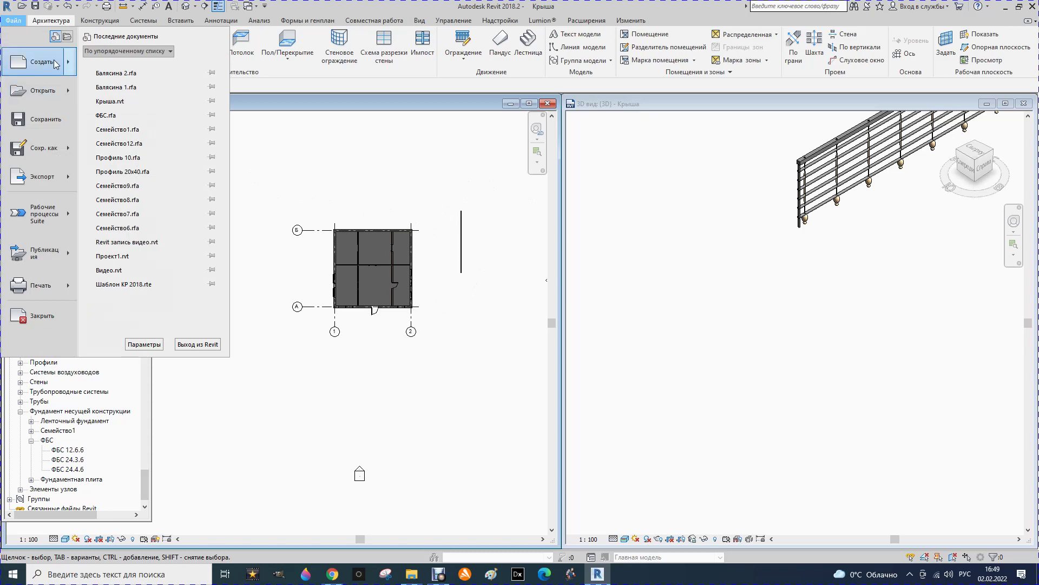
{"action": "mouse_move", "coordinate": [40, 62]}
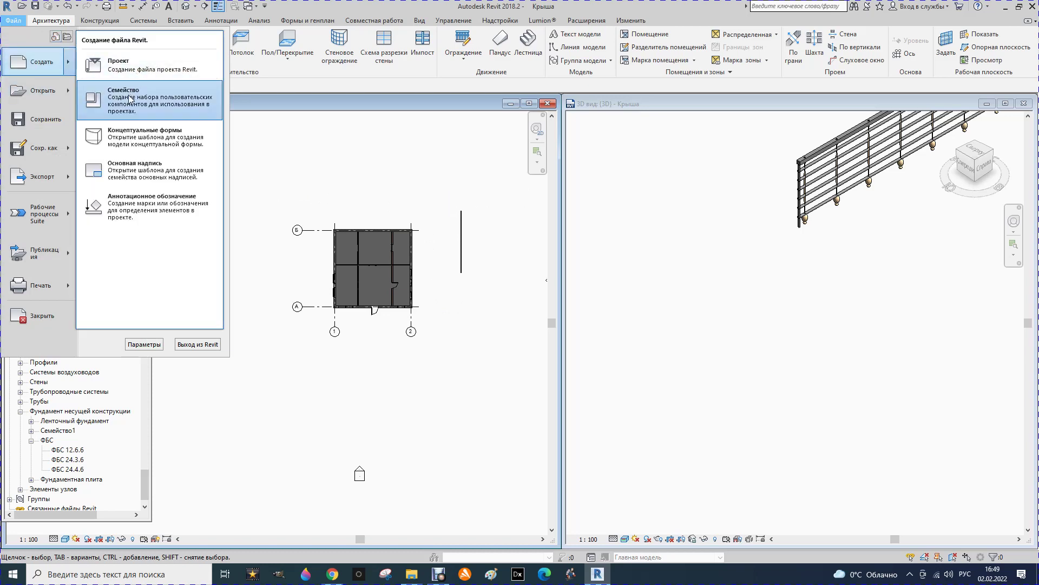
{"action": "left_click", "coordinate": [128, 104]}
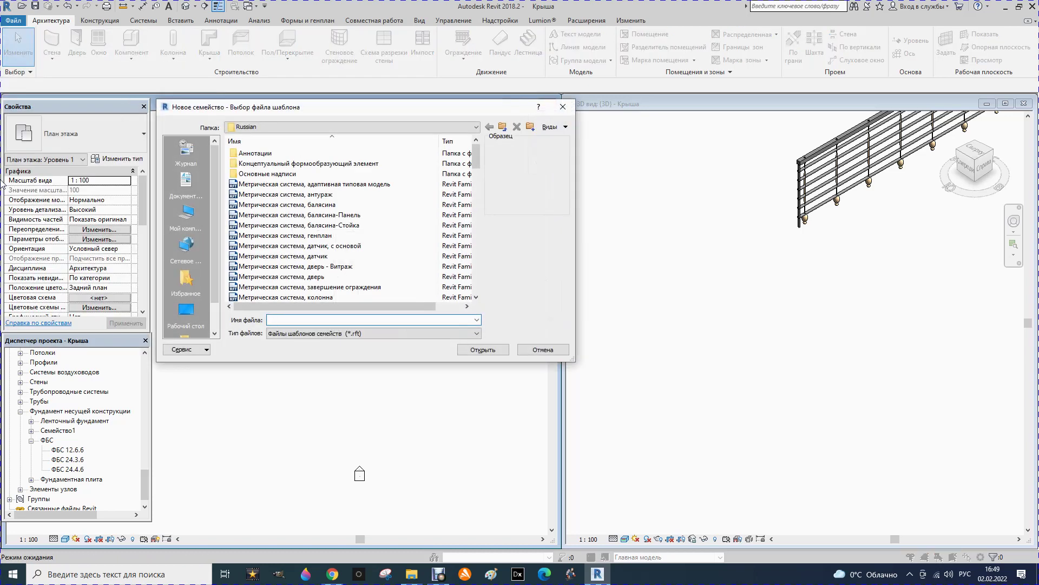
{"action": "scroll", "coordinate": [314, 219], "scroll_direction": "down", "scroll_amount": 1}
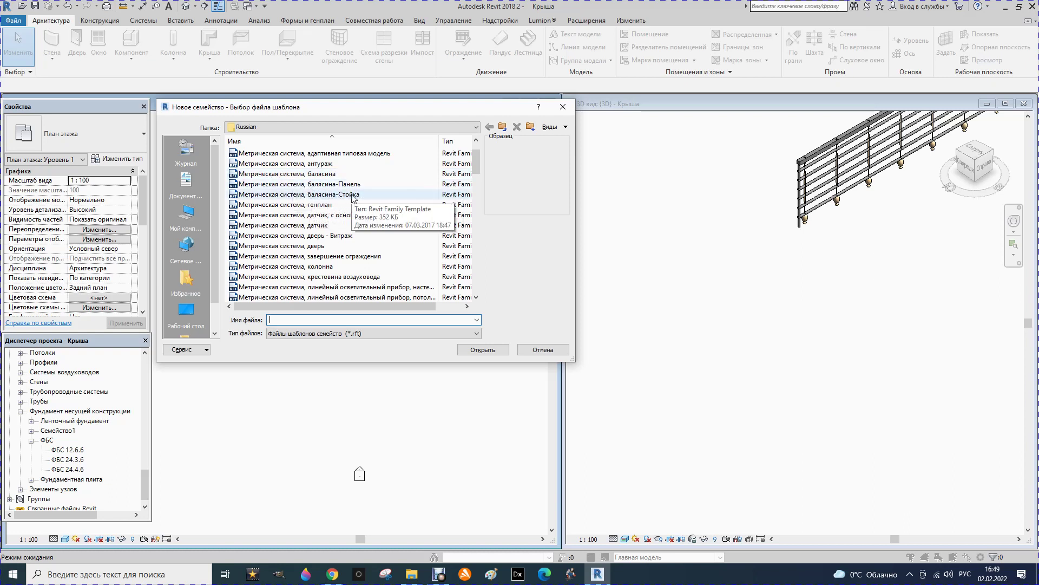
{"action": "left_click", "coordinate": [293, 174]}
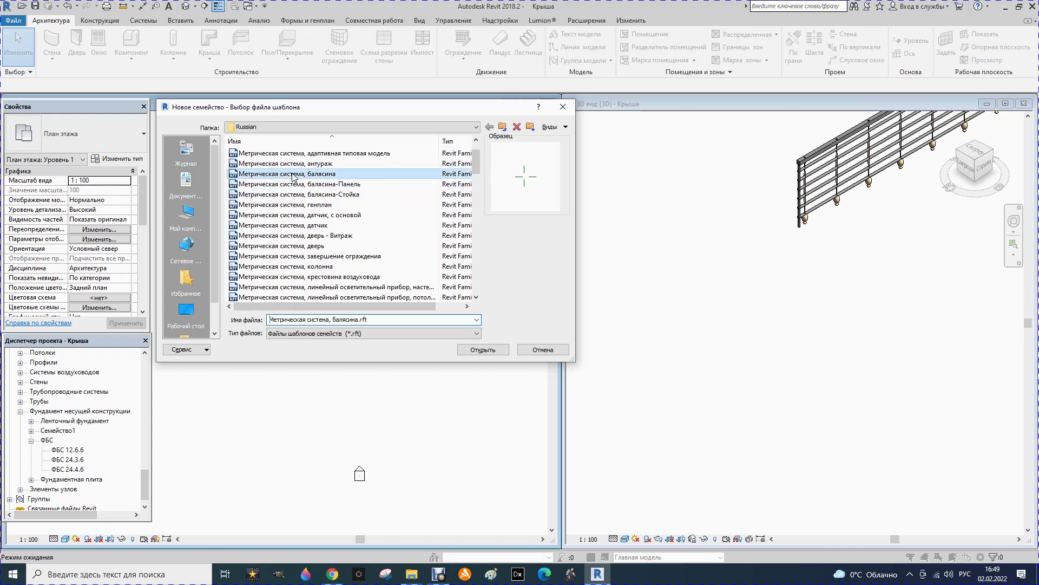
{"action": "left_click", "coordinate": [481, 350]}
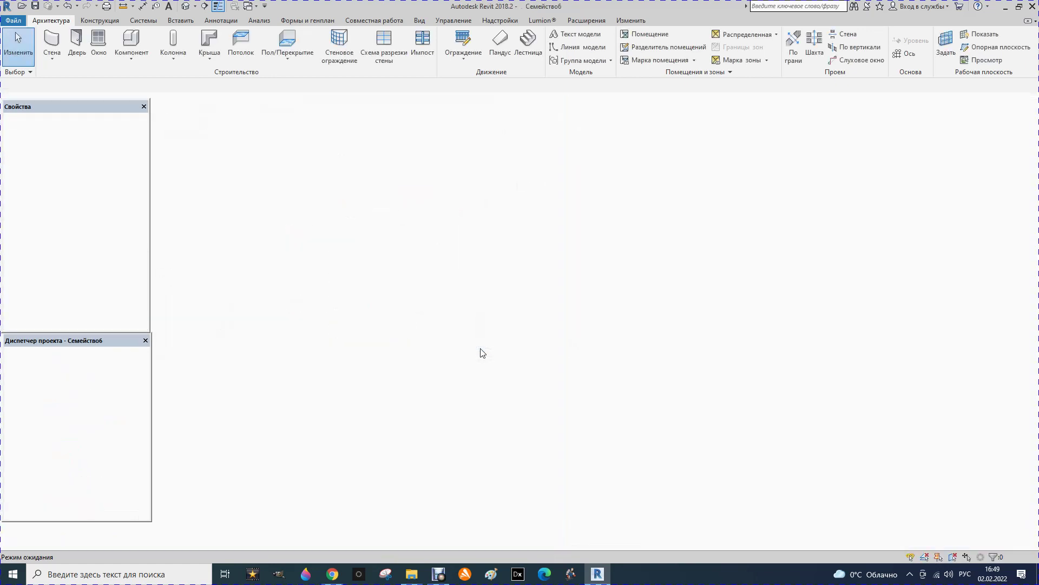
Step: Expand Планы этажей and Фасады in the Project Browser and open the Спереди elevation
{"action": "scroll", "coordinate": [529, 311], "scroll_direction": "up", "scroll_amount": 1}
{"action": "scroll", "coordinate": [527, 331], "scroll_direction": "up", "scroll_amount": 2}
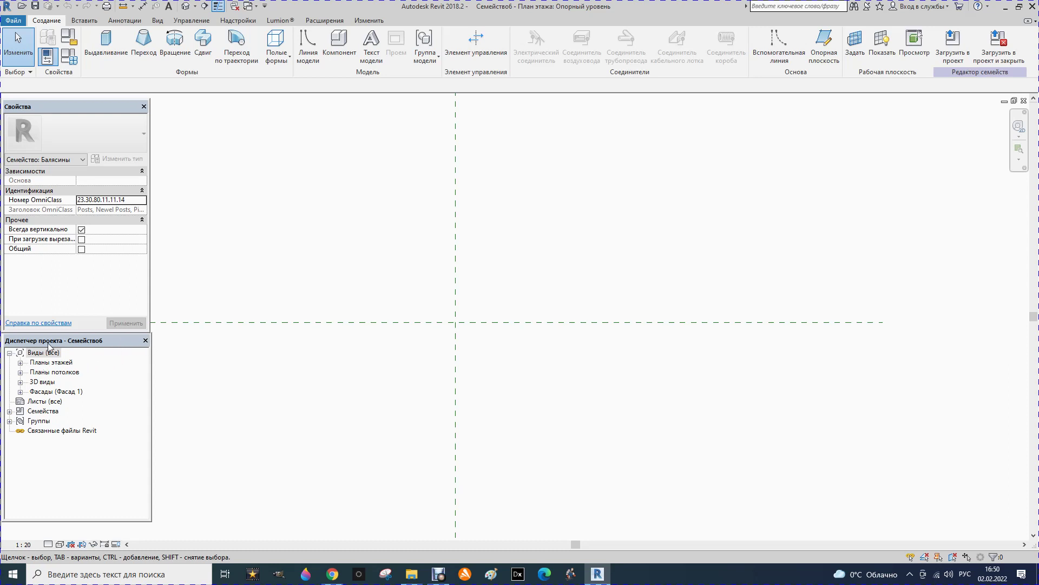
{"action": "left_click", "coordinate": [20, 363]}
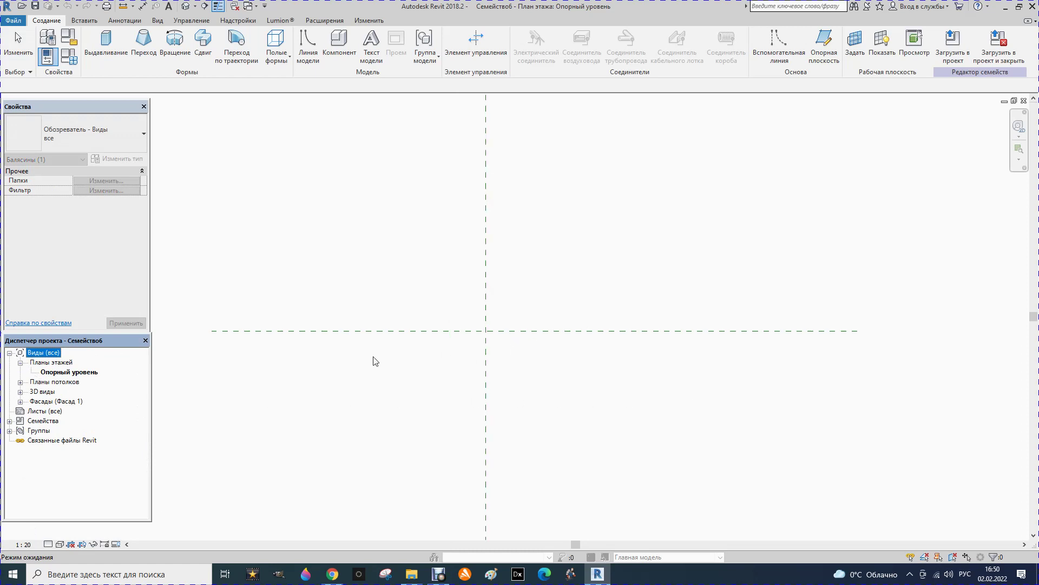
{"action": "left_click", "coordinate": [20, 401]}
{"action": "double_click", "coordinate": [46, 431]}
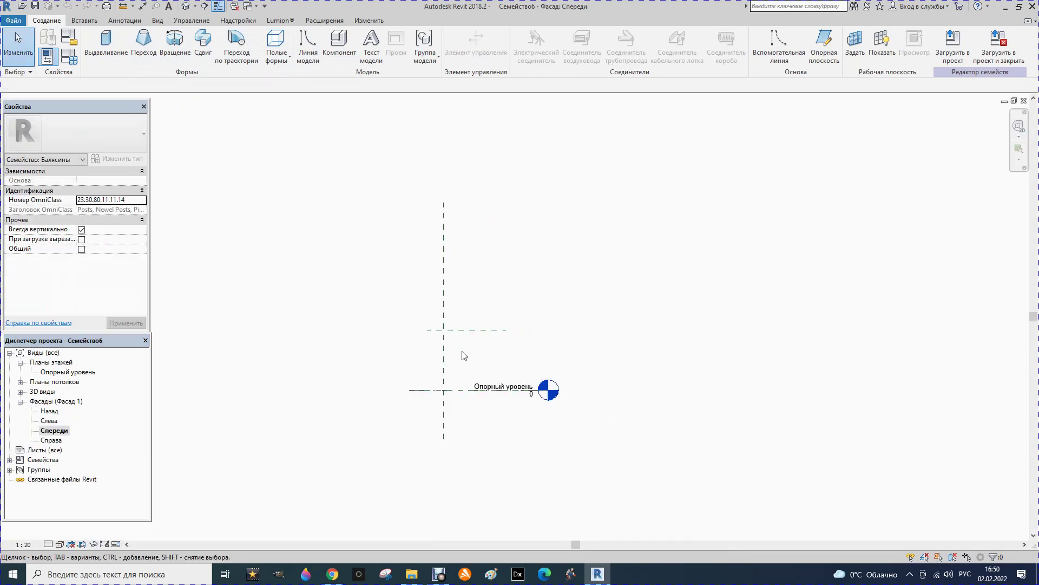
Step: Select the Верх reference plane, then bring up the Family Types dialog
{"action": "scroll", "coordinate": [461, 346], "scroll_direction": "up", "scroll_amount": 2}
{"action": "left_click", "coordinate": [459, 320]}
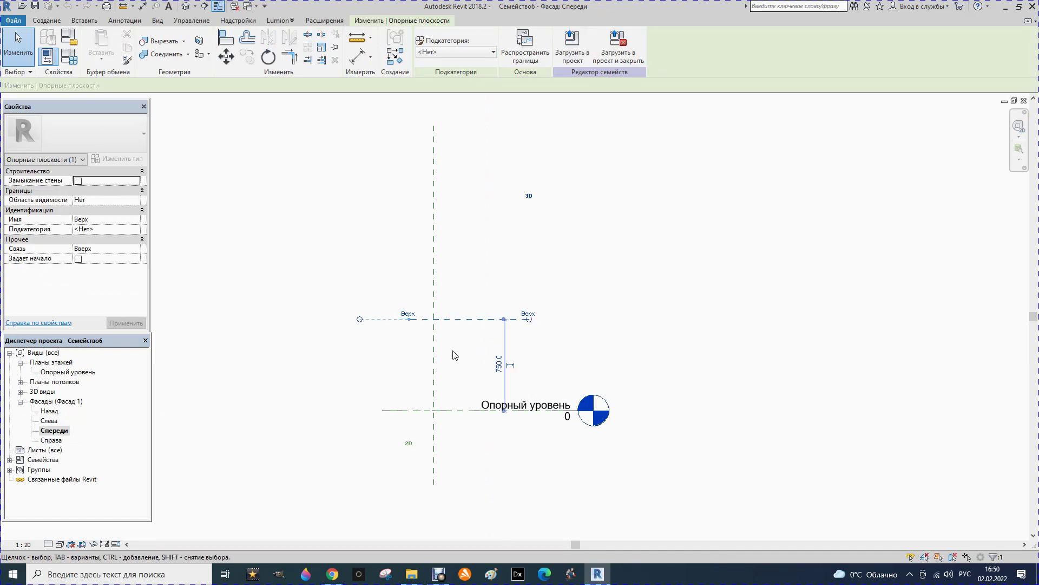
{"action": "scroll", "coordinate": [465, 355], "scroll_direction": "up", "scroll_amount": 1}
{"action": "scroll", "coordinate": [469, 325], "scroll_direction": "up", "scroll_amount": 1}
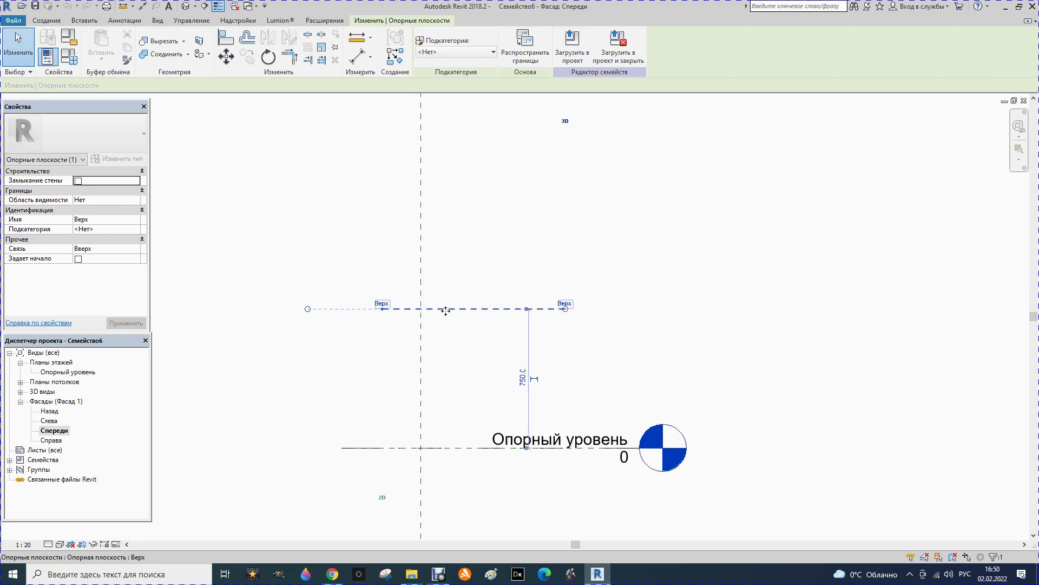
{"action": "scroll", "coordinate": [470, 331], "scroll_direction": "down", "scroll_amount": 1}
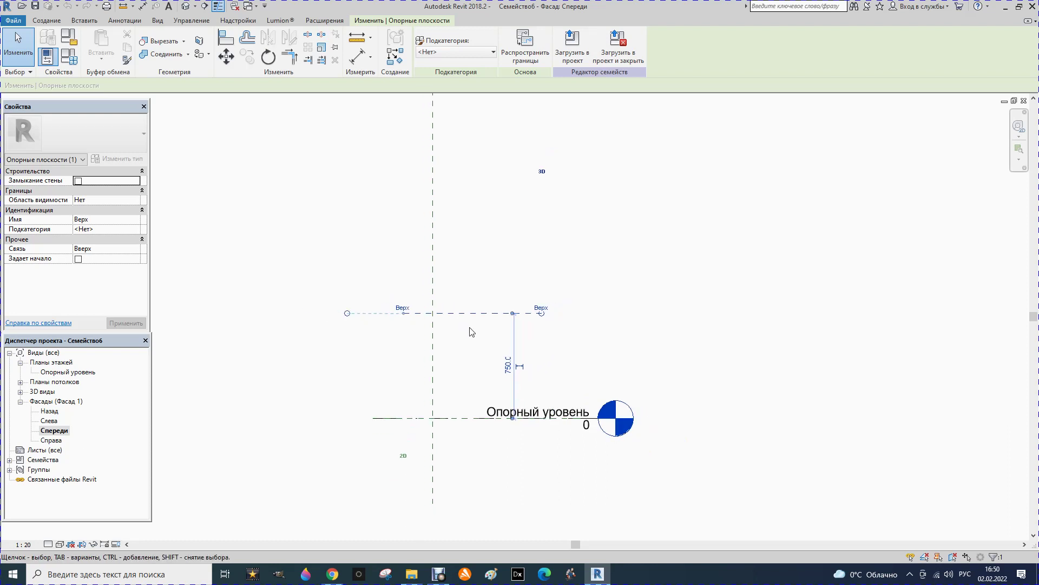
{"action": "scroll", "coordinate": [463, 432], "scroll_direction": "up", "scroll_amount": 2}
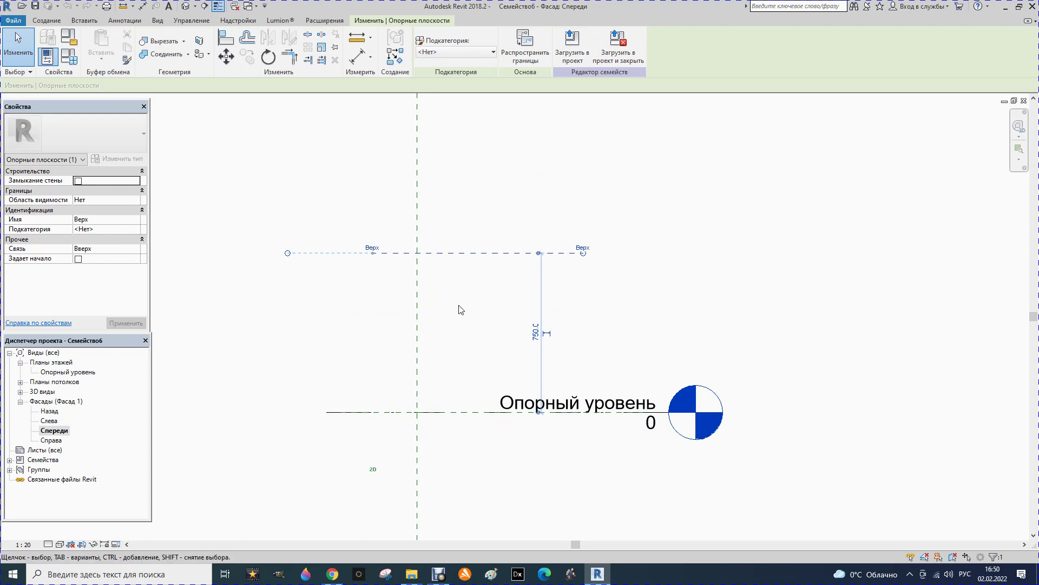
{"action": "left_click", "coordinate": [69, 60]}
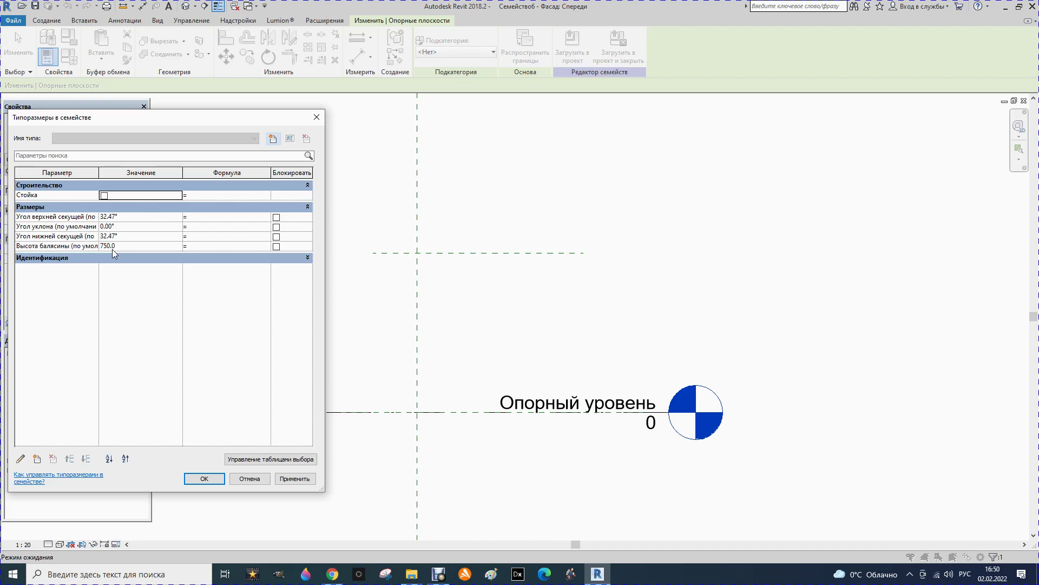
Step: Close Family Types after checking the 750 mm baluster height, and show the Создание tools
{"action": "left_click", "coordinate": [214, 481]}
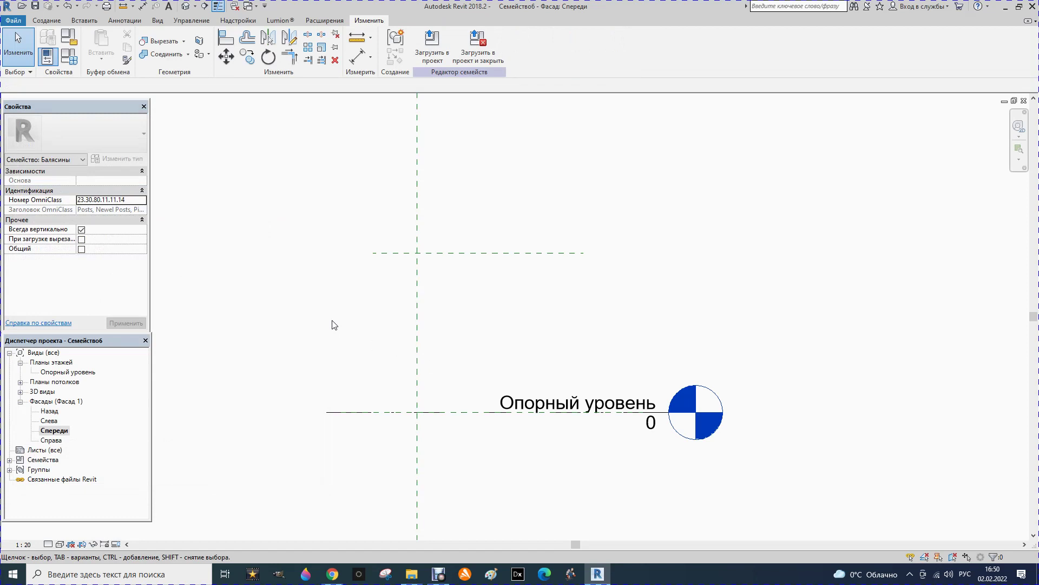
{"action": "left_click", "coordinate": [46, 22]}
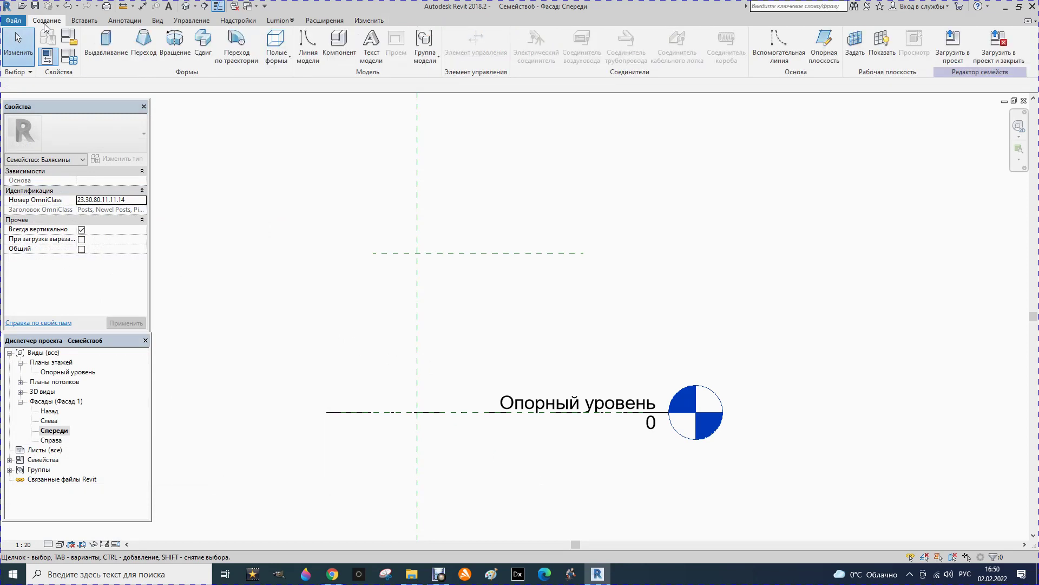
Step: Start a revolve on the work plane Опорная плоскость : По центру (Вперед/Назад)
{"action": "left_click", "coordinate": [176, 49]}
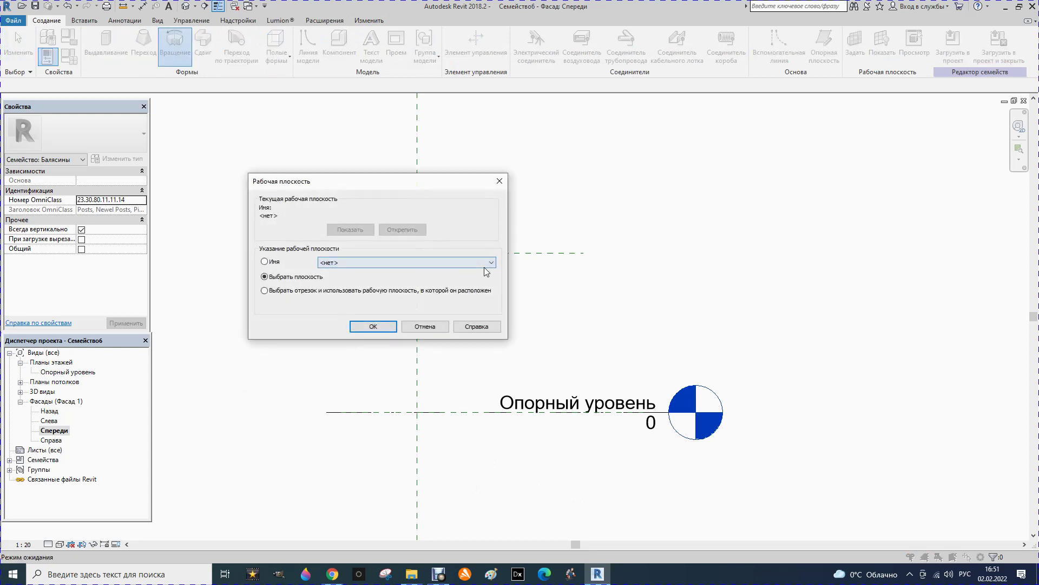
{"action": "left_click", "coordinate": [491, 263]}
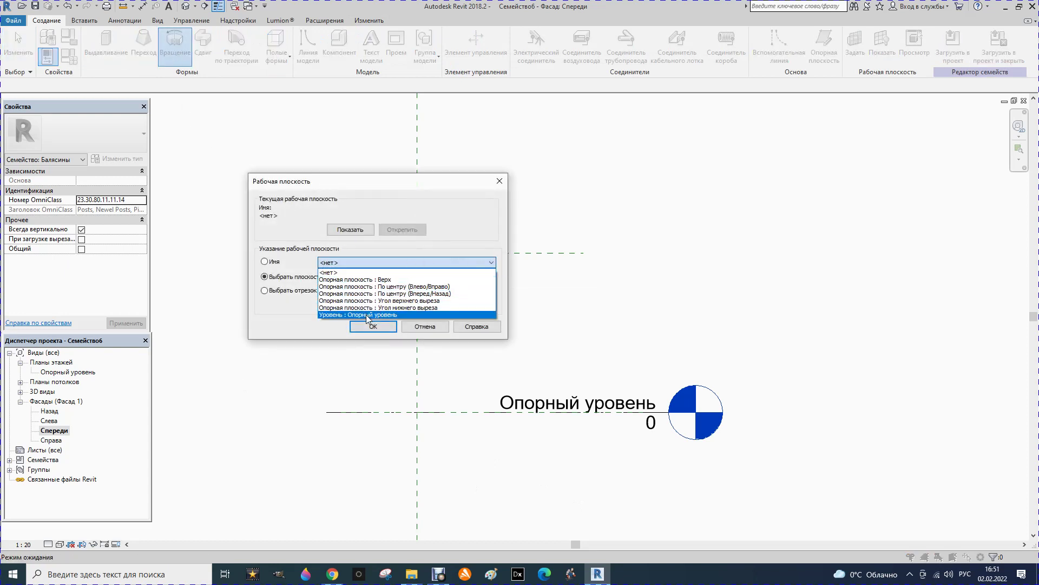
{"action": "left_click", "coordinate": [375, 294]}
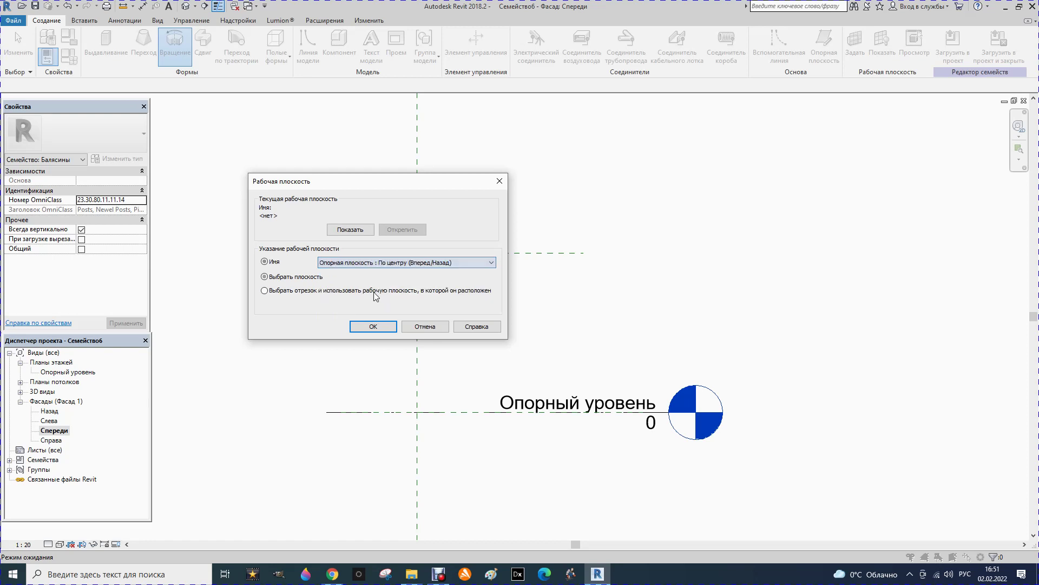
{"action": "left_click", "coordinate": [372, 327]}
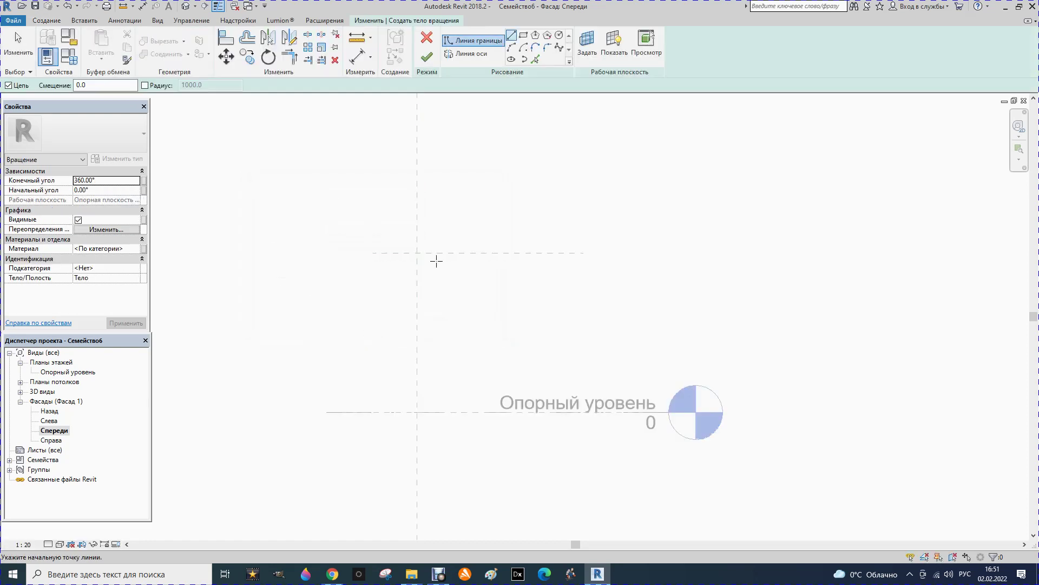
Step: Draw the vertical profile edge down from the reference planes' intersection at the top
{"action": "middle_click_drag", "start_coordinate": [380, 416], "coordinate": [387, 397]}
{"action": "scroll", "coordinate": [386, 395], "scroll_direction": "up", "scroll_amount": 1}
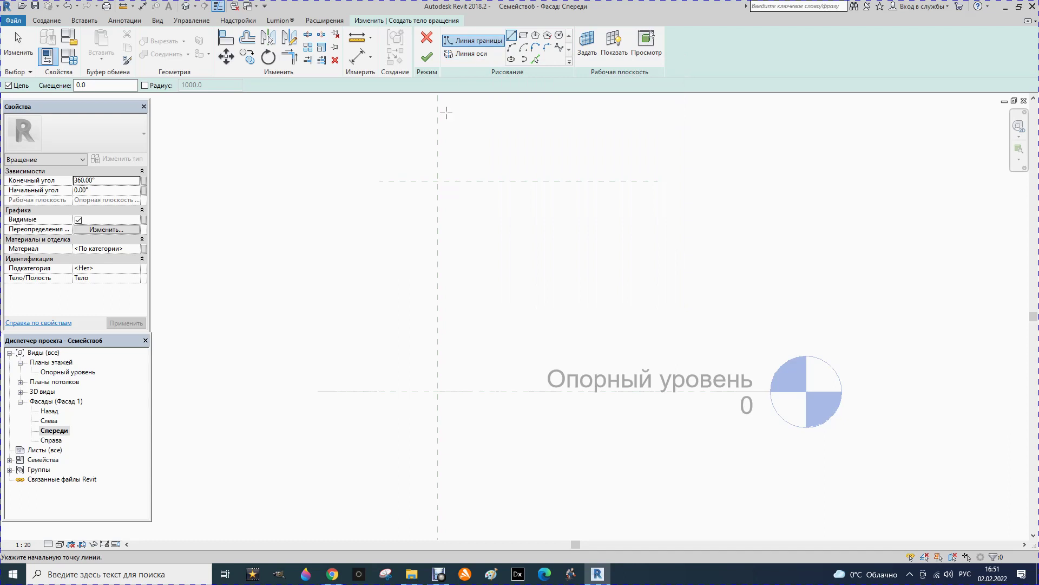
{"action": "scroll", "coordinate": [439, 182], "scroll_direction": "up", "scroll_amount": 2}
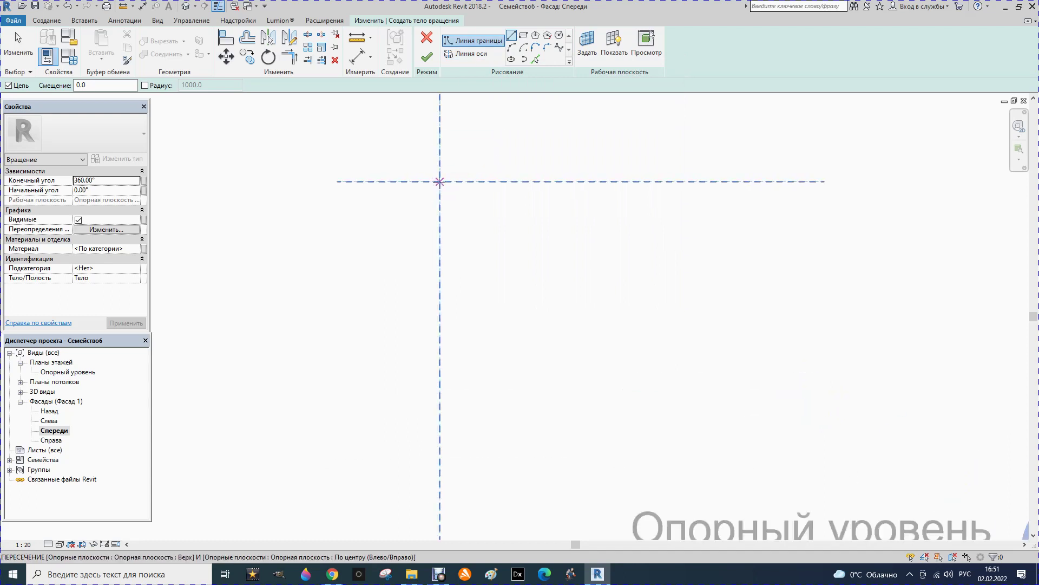
{"action": "left_click", "coordinate": [428, 181]}
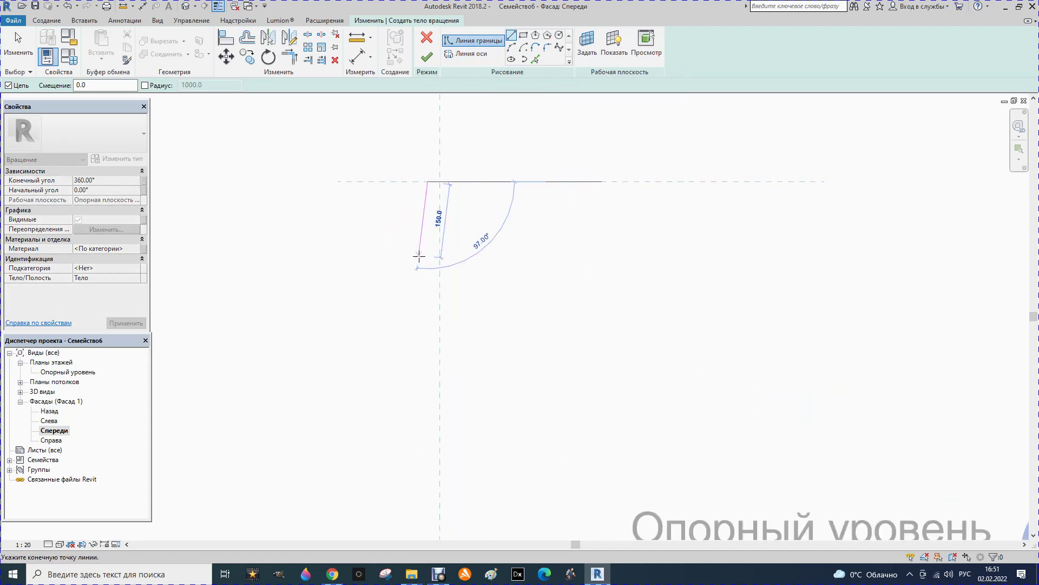
{"action": "scroll", "coordinate": [409, 174], "scroll_direction": "down", "scroll_amount": 2}
{"action": "scroll", "coordinate": [425, 290], "scroll_direction": "up", "scroll_amount": 2}
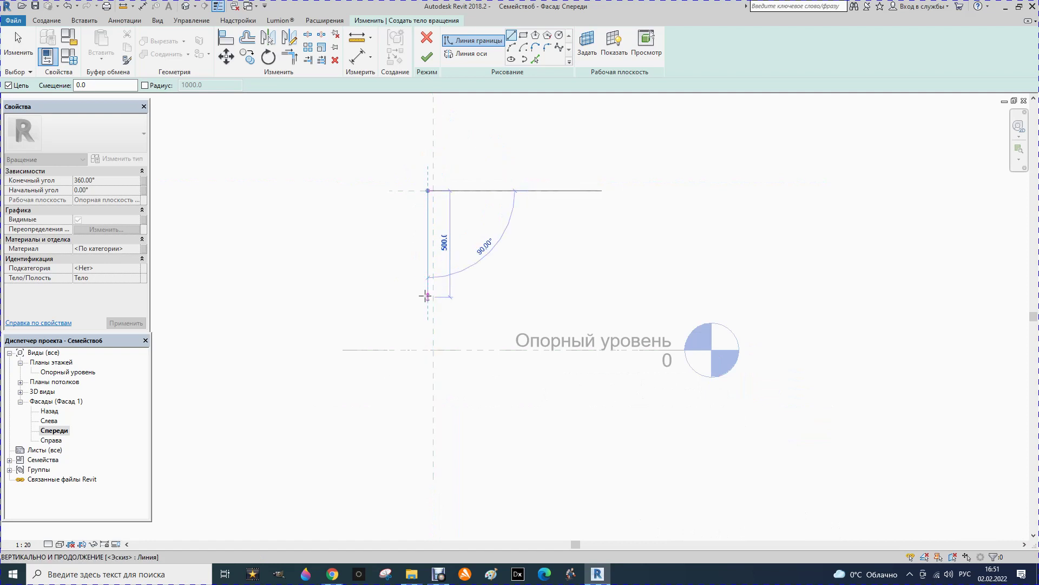
{"action": "left_click", "coordinate": [426, 296]}
{"action": "key", "text": "Escape"}
Step: Add a Start-End-Radius arc forming the rounded bulb below the vertical edge
{"action": "left_click", "coordinate": [511, 47]}
{"action": "scroll", "coordinate": [433, 295], "scroll_direction": "up", "scroll_amount": 2}
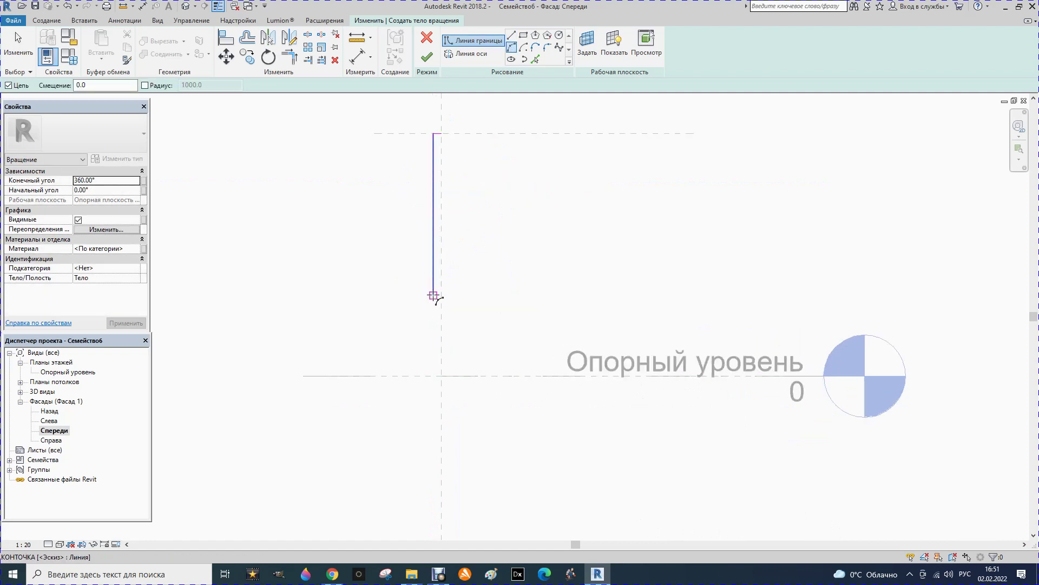
{"action": "left_click", "coordinate": [433, 295]}
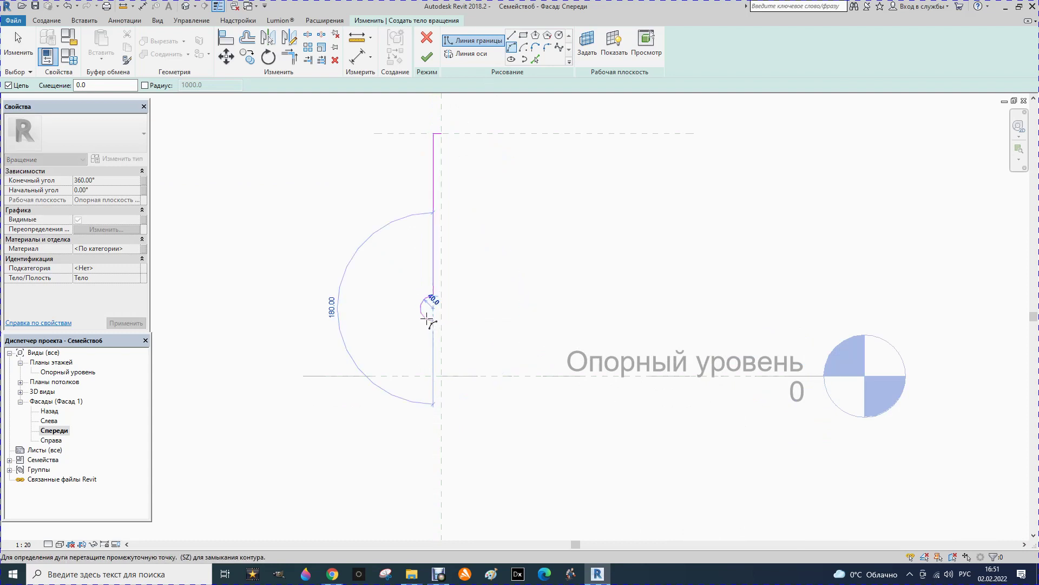
{"action": "left_click", "coordinate": [432, 311]}
{"action": "scroll", "coordinate": [432, 309], "scroll_direction": "up", "scroll_amount": 2}
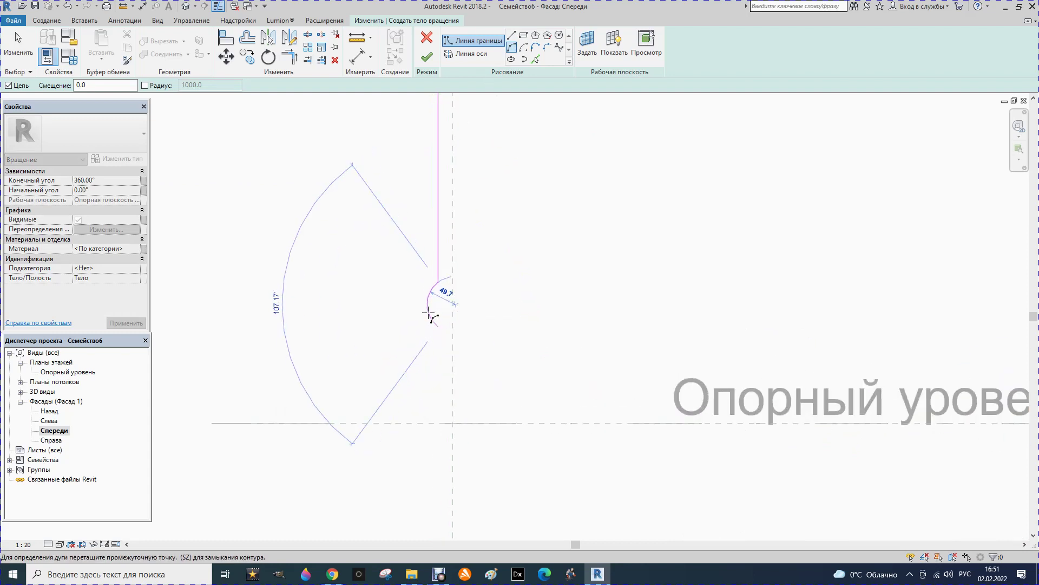
{"action": "left_click", "coordinate": [432, 305]}
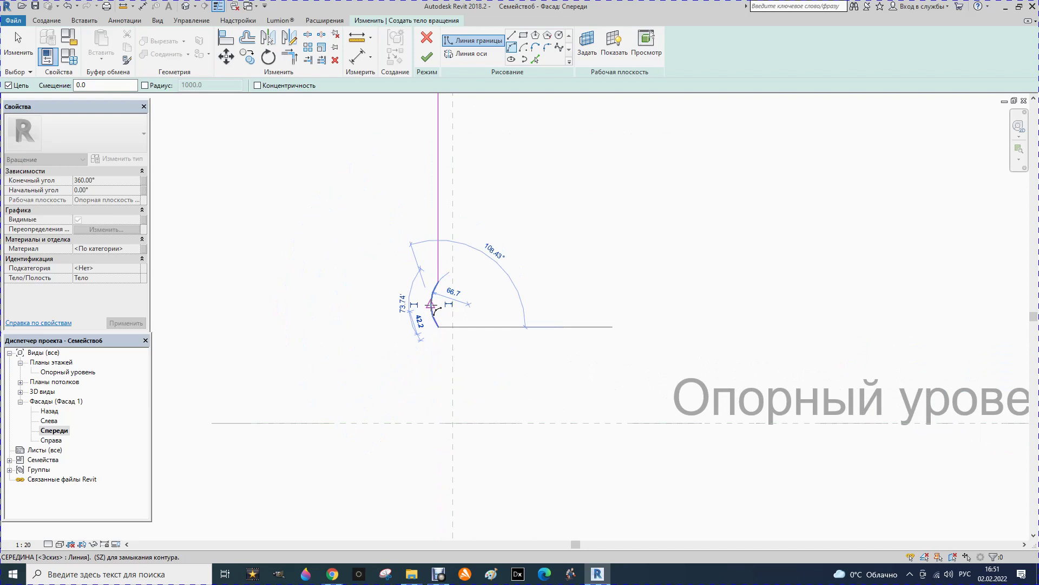
{"action": "key", "text": "Escape"}
Step: Draw the zigzag ring notches, then run the profile down to the level and toward the centre
{"action": "left_click", "coordinate": [512, 35]}
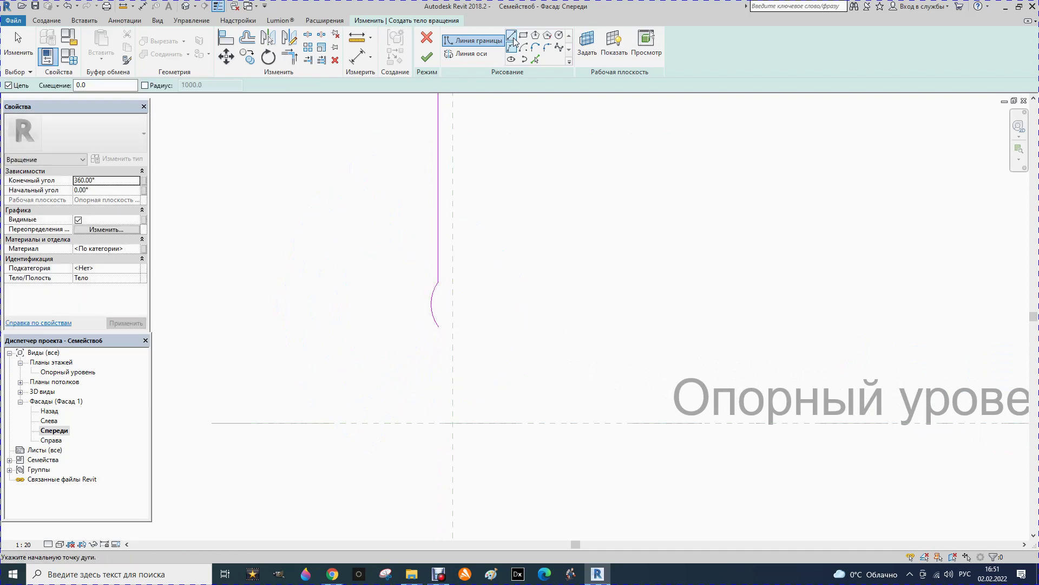
{"action": "left_click", "coordinate": [438, 323]}
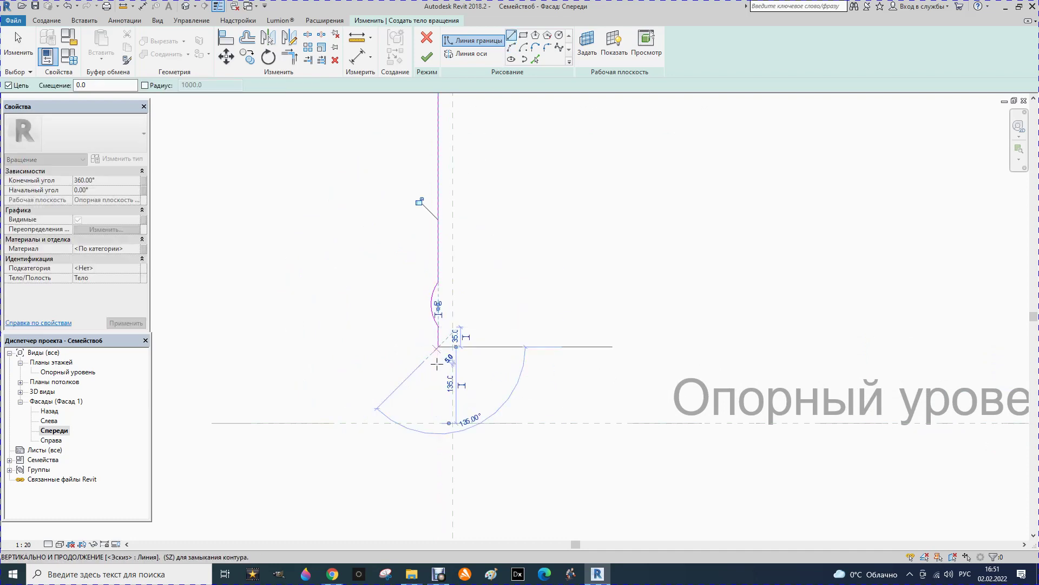
{"action": "scroll", "coordinate": [437, 360], "scroll_direction": "up", "scroll_amount": 5}
{"action": "scroll", "coordinate": [449, 327], "scroll_direction": "down", "scroll_amount": 2}
{"action": "left_click", "coordinate": [448, 336]}
{"action": "left_click", "coordinate": [443, 348]}
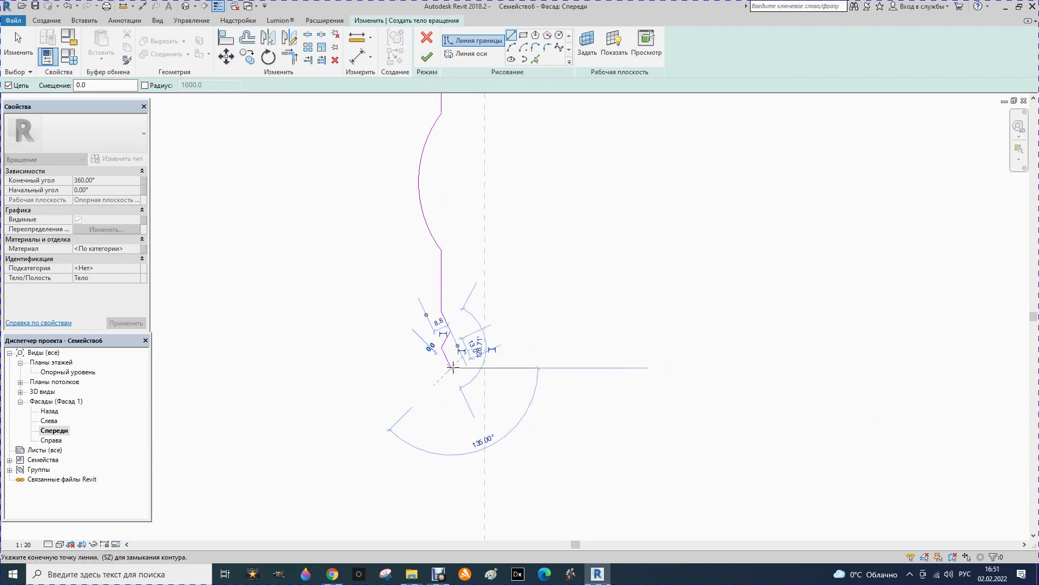
{"action": "left_click", "coordinate": [449, 361]}
{"action": "left_click", "coordinate": [443, 379]}
{"action": "scroll", "coordinate": [443, 381], "scroll_direction": "down", "scroll_amount": 3}
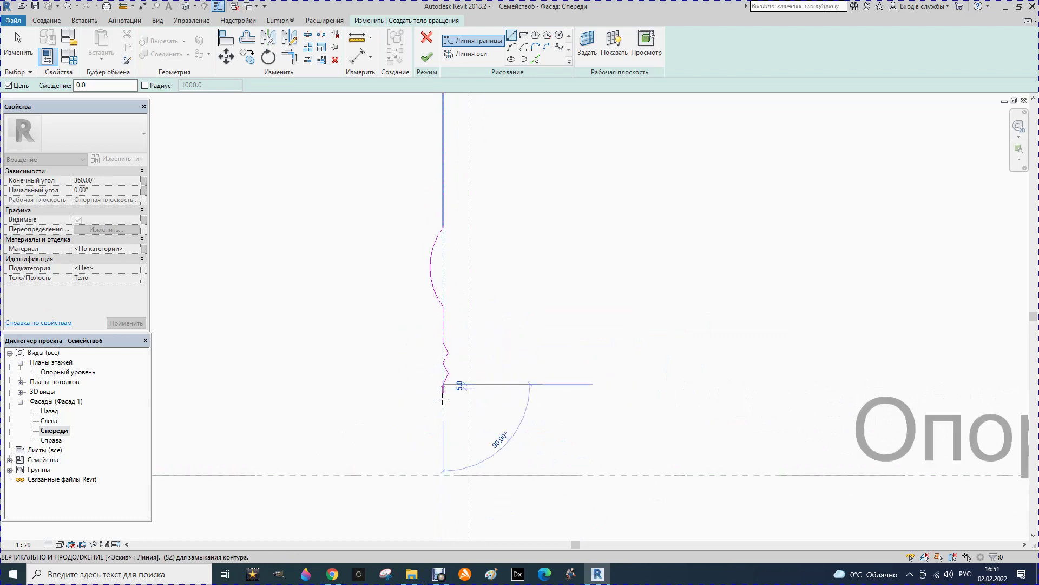
{"action": "left_click", "coordinate": [442, 475]}
{"action": "left_click", "coordinate": [467, 475]}
{"action": "scroll", "coordinate": [466, 476], "scroll_direction": "down", "scroll_amount": 3}
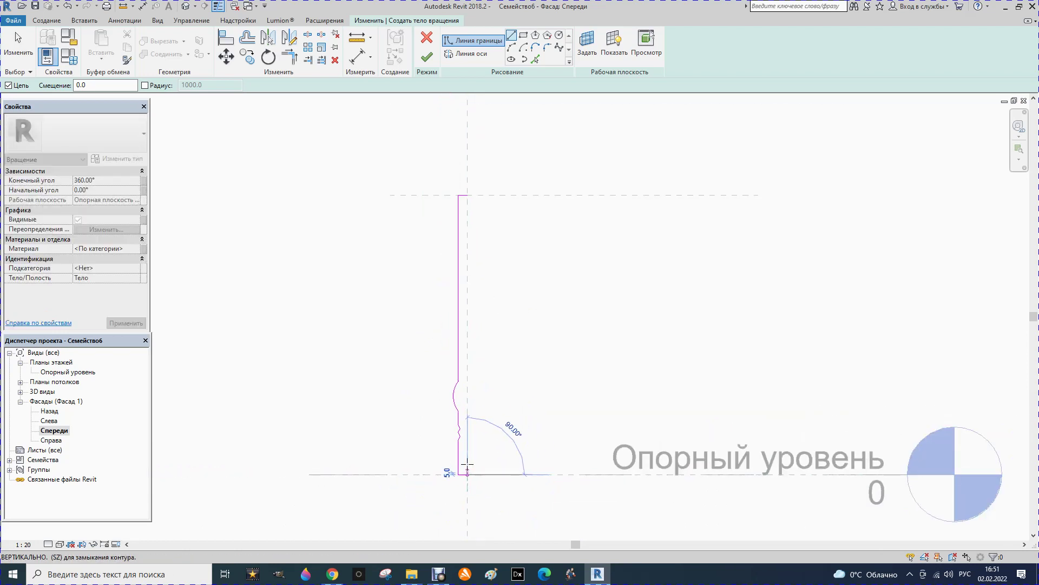
Step: Close the profile loop and assign new ash material Ясень(1) with render-appearance shading
{"action": "left_click", "coordinate": [467, 195]}
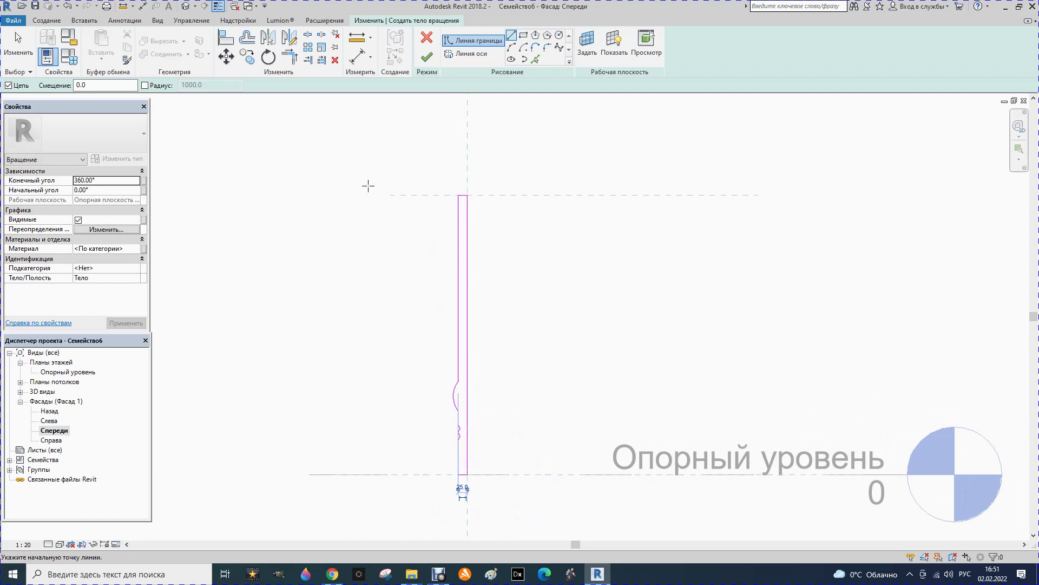
{"action": "left_click", "coordinate": [131, 249]}
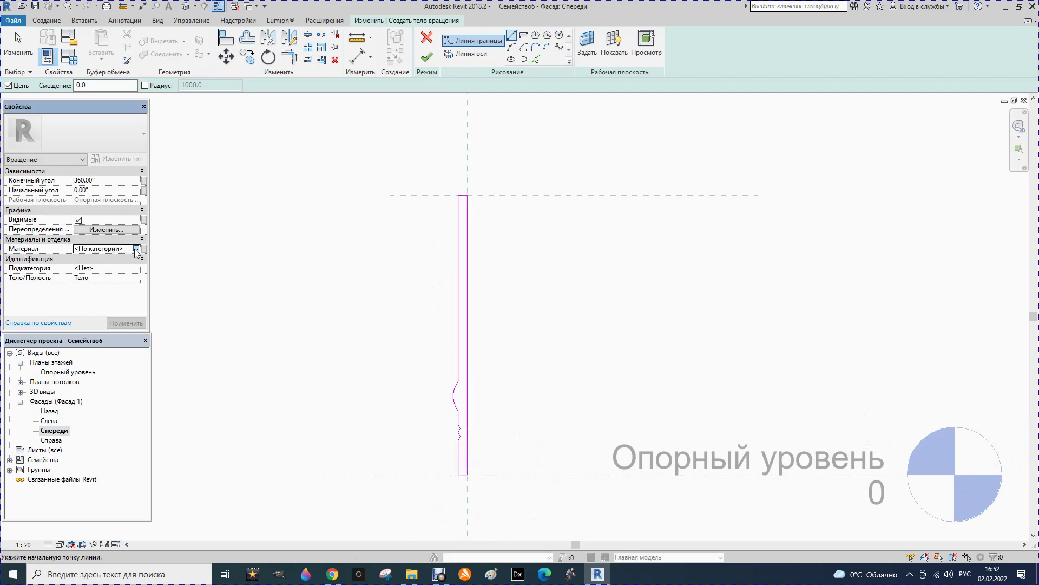
{"action": "left_click", "coordinate": [211, 247]}
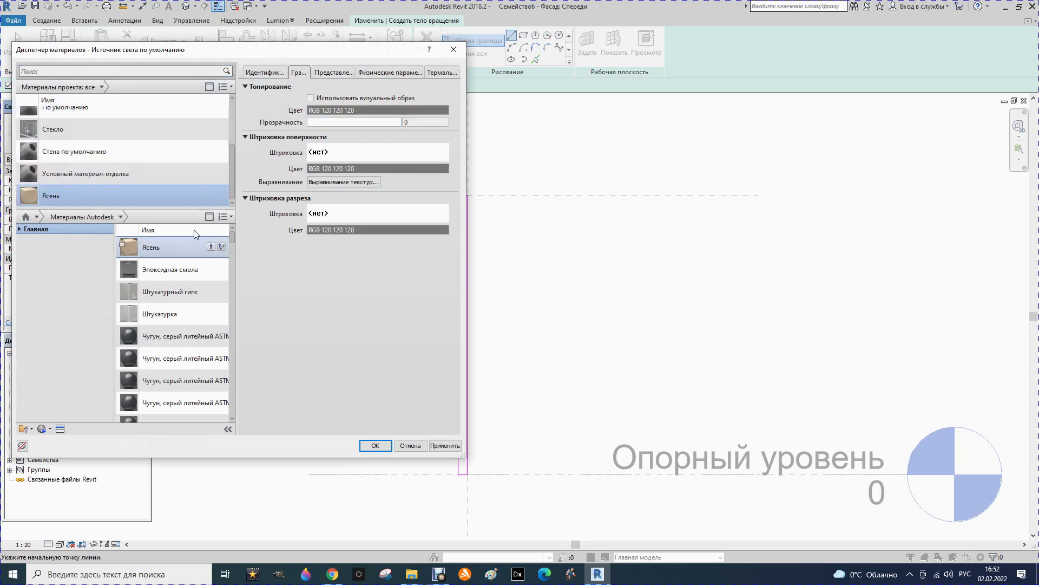
{"action": "left_click", "coordinate": [212, 248]}
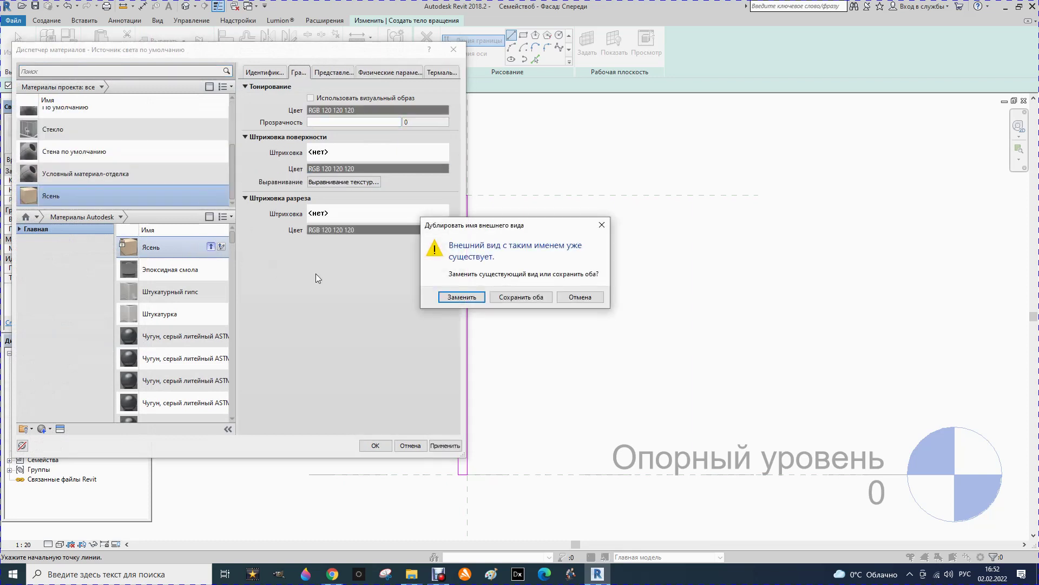
{"action": "left_click", "coordinate": [521, 297]}
{"action": "left_click", "coordinate": [310, 98]}
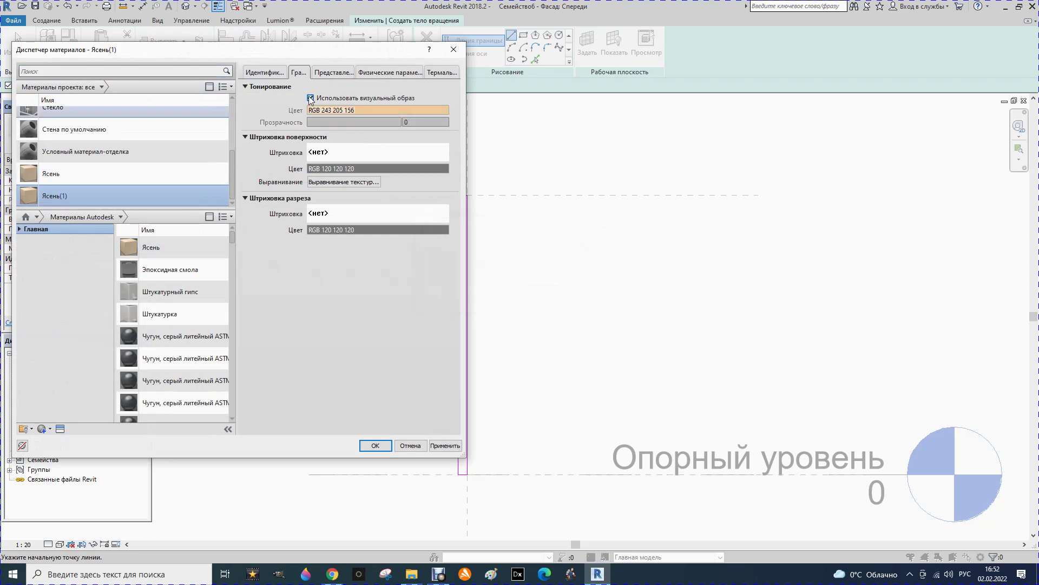
{"action": "left_click", "coordinate": [439, 447]}
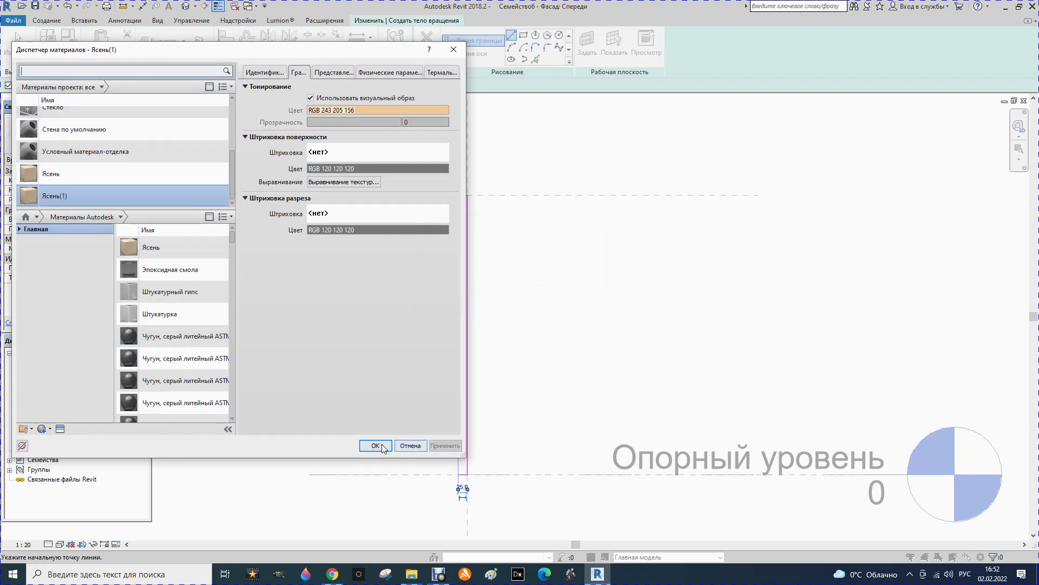
{"action": "left_click", "coordinate": [379, 445]}
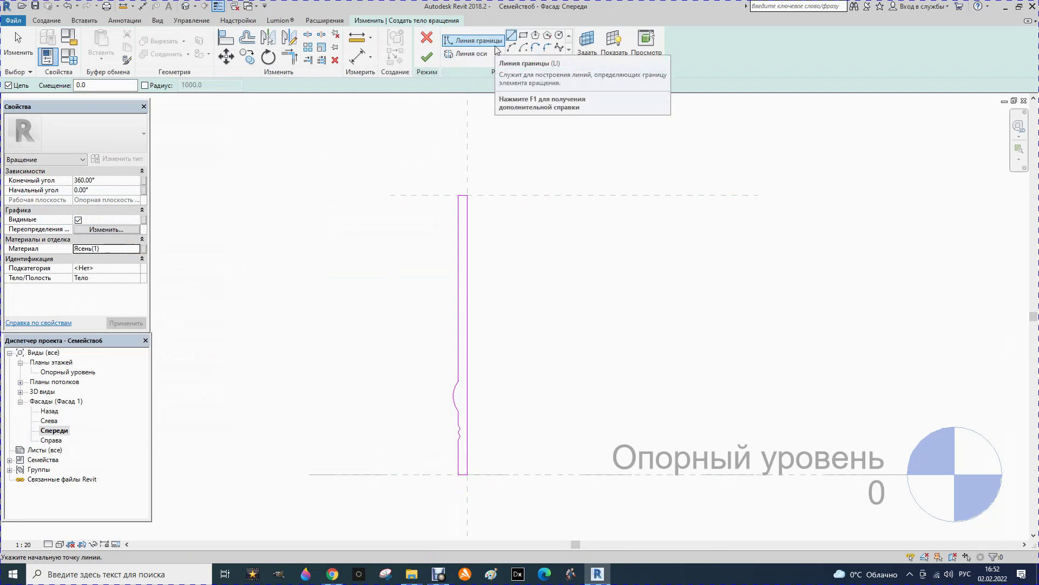
Step: Pick the central vertical reference plane as the axis and finish the 360° revolve
{"action": "left_click", "coordinate": [465, 55]}
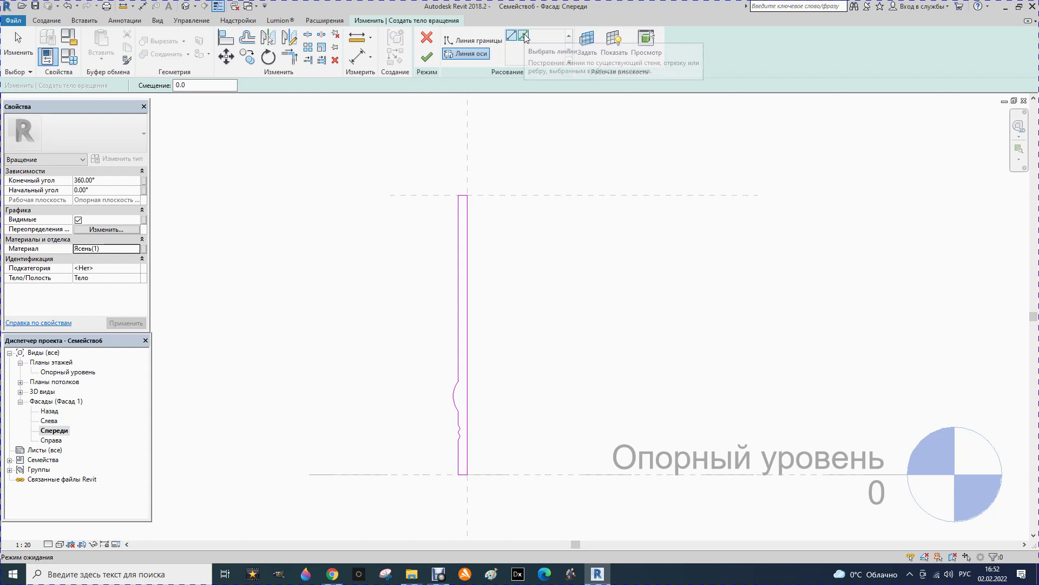
{"action": "left_click", "coordinate": [524, 37]}
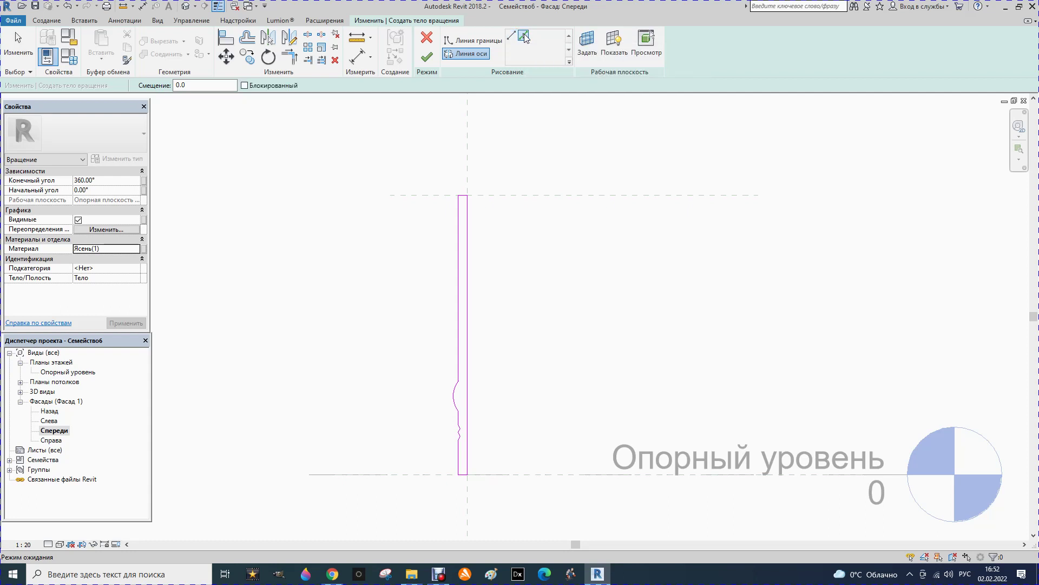
{"action": "left_click", "coordinate": [468, 123]}
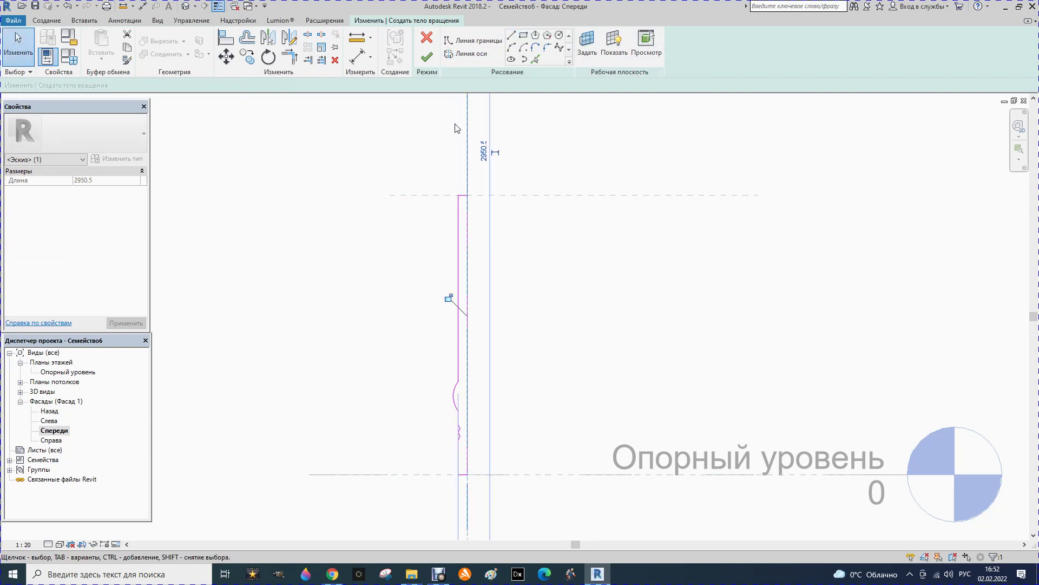
{"action": "left_click", "coordinate": [427, 58]}
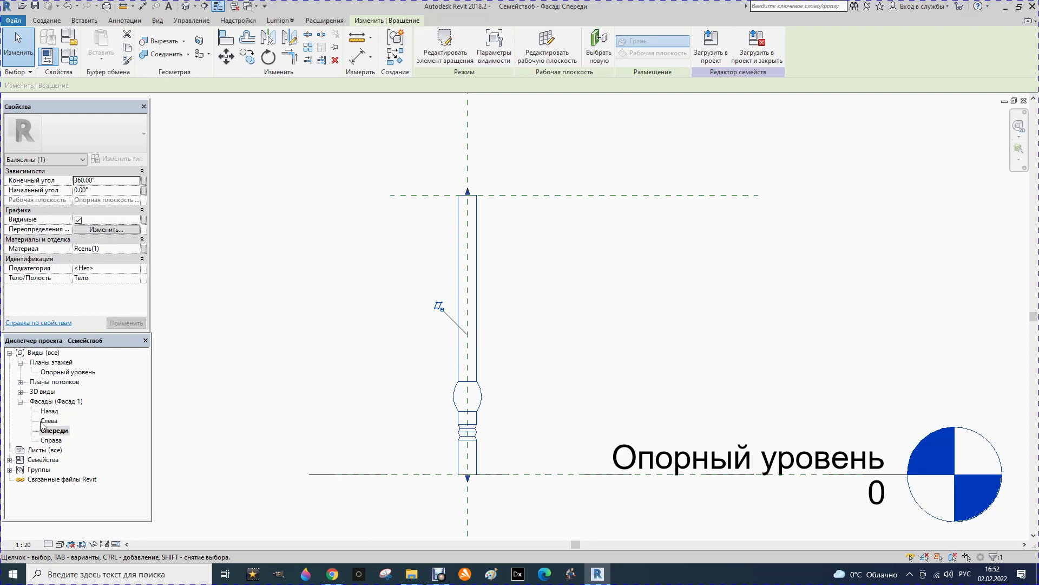
Step: Open 3D view Вид 1 in Realistic visual style and orbit around the baluster
{"action": "left_click", "coordinate": [20, 391]}
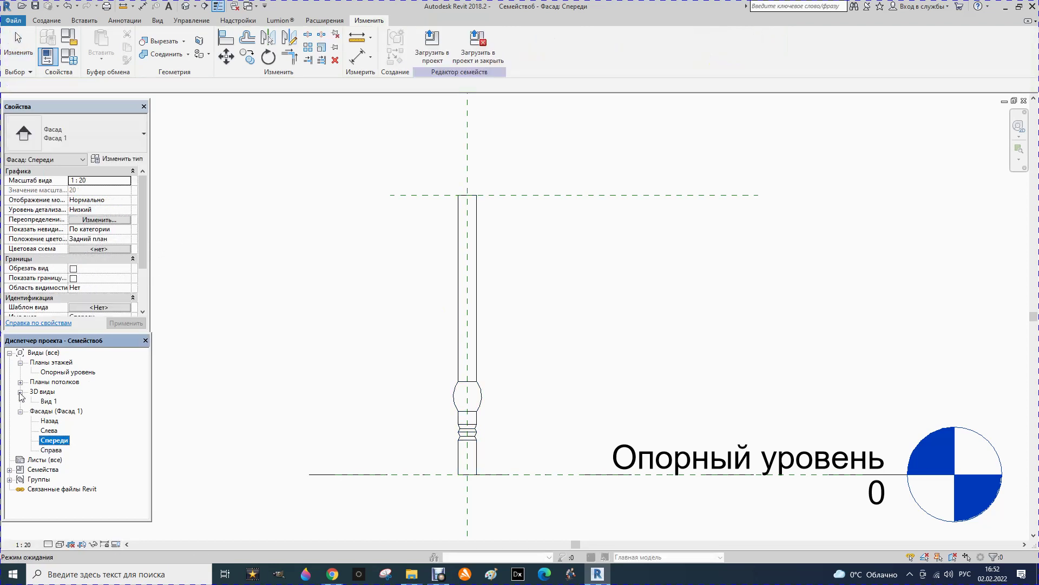
{"action": "left_click", "coordinate": [48, 402]}
{"action": "double_click", "coordinate": [48, 403]}
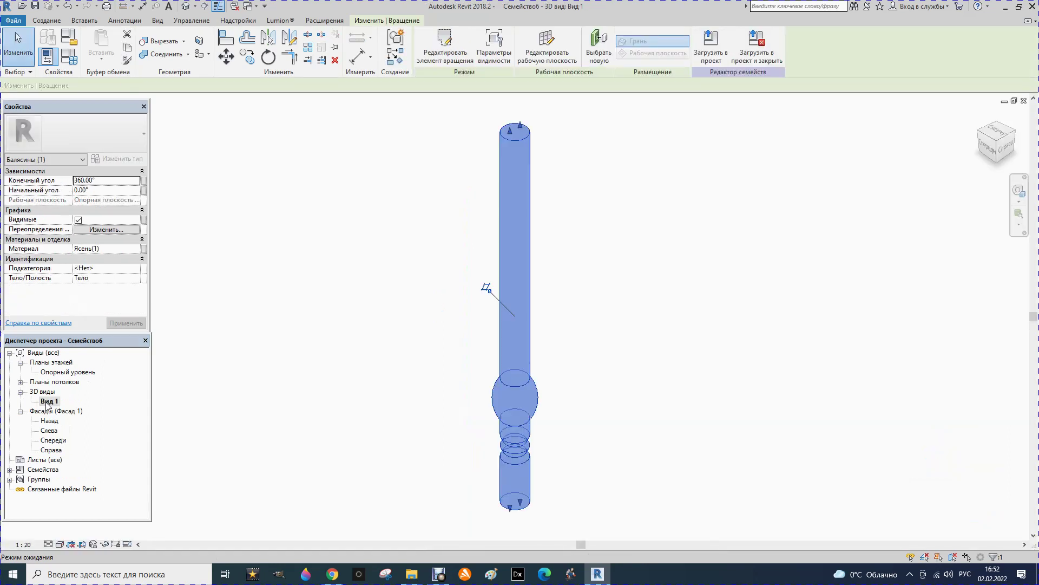
{"action": "left_click", "coordinate": [60, 544]}
{"action": "left_click", "coordinate": [89, 521]}
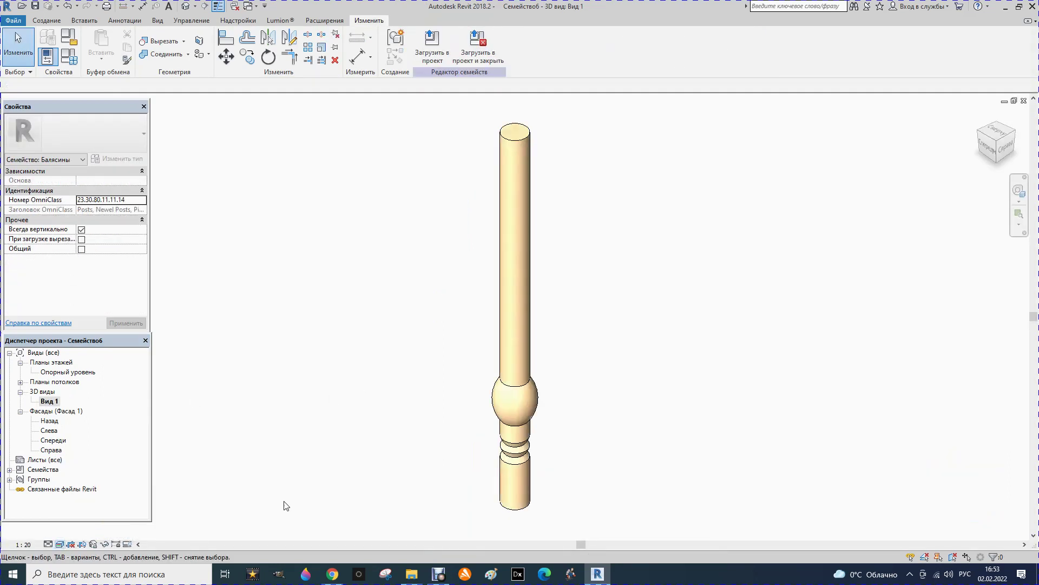
{"action": "middle_click_drag", "start_coordinate": [541, 410], "coordinate": [527, 451], "text": "shift"}
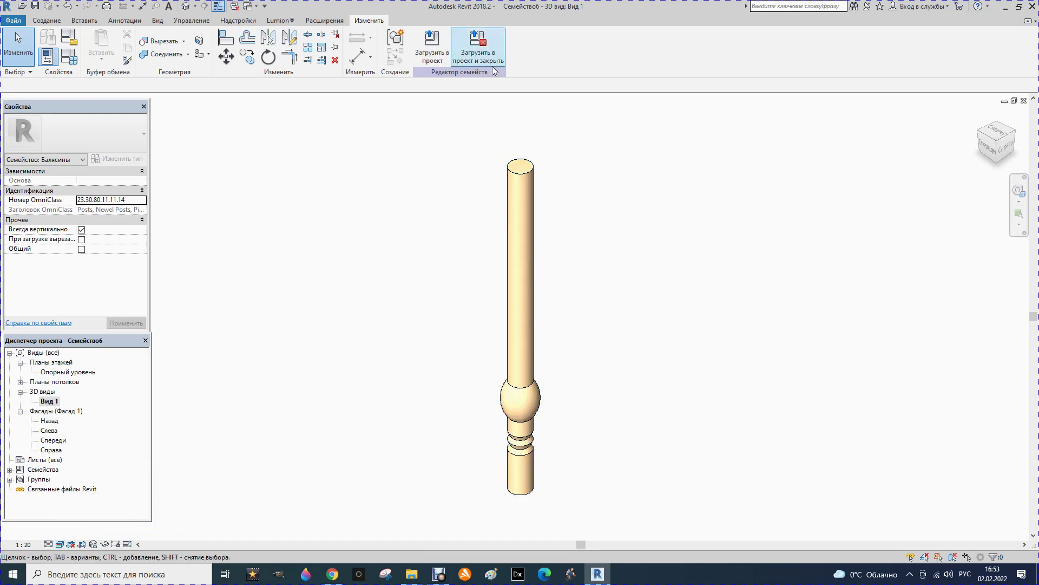
Step: Load the family into the project, saving it as 'Балясина 3'
{"action": "left_click", "coordinate": [476, 51]}
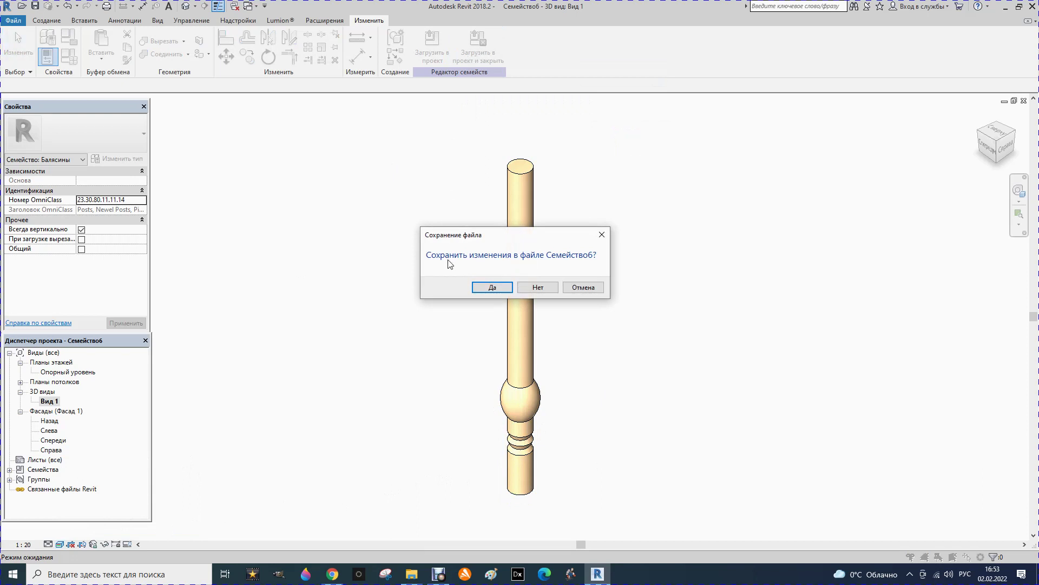
{"action": "left_click", "coordinate": [492, 288]}
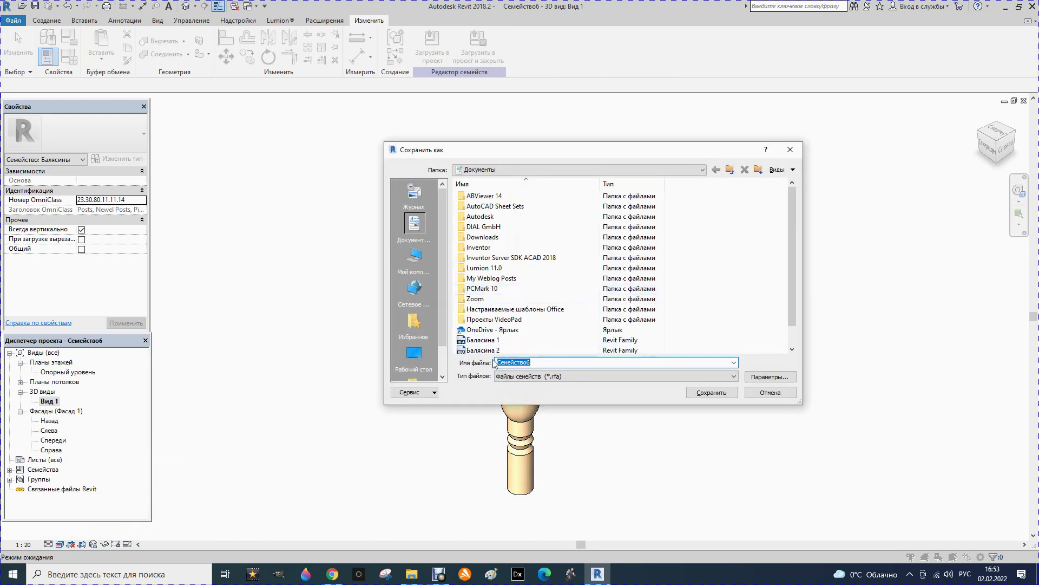
{"action": "type", "text": "Ба"}
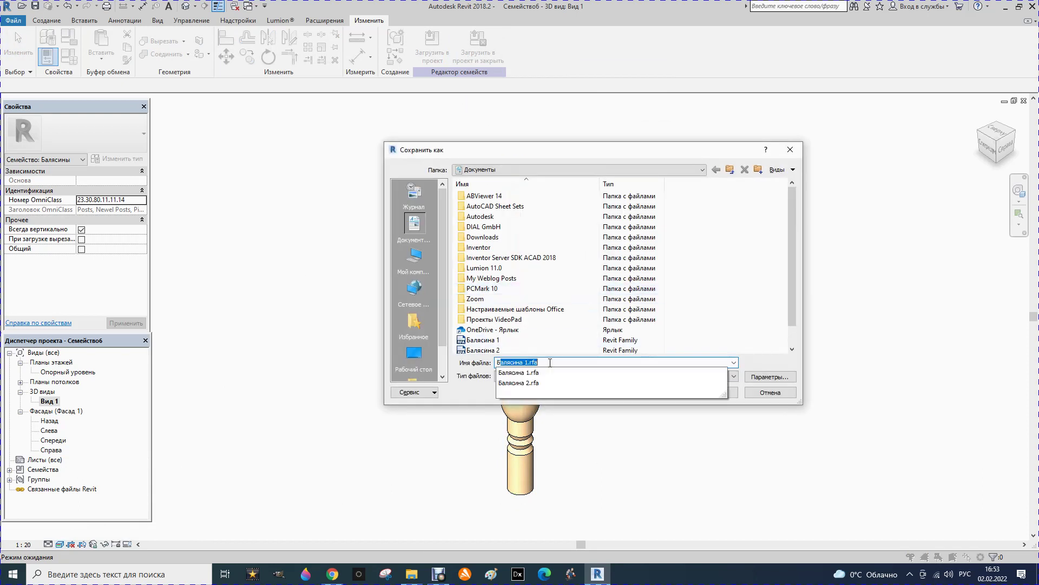
{"action": "type", "text": "лясина 3"}
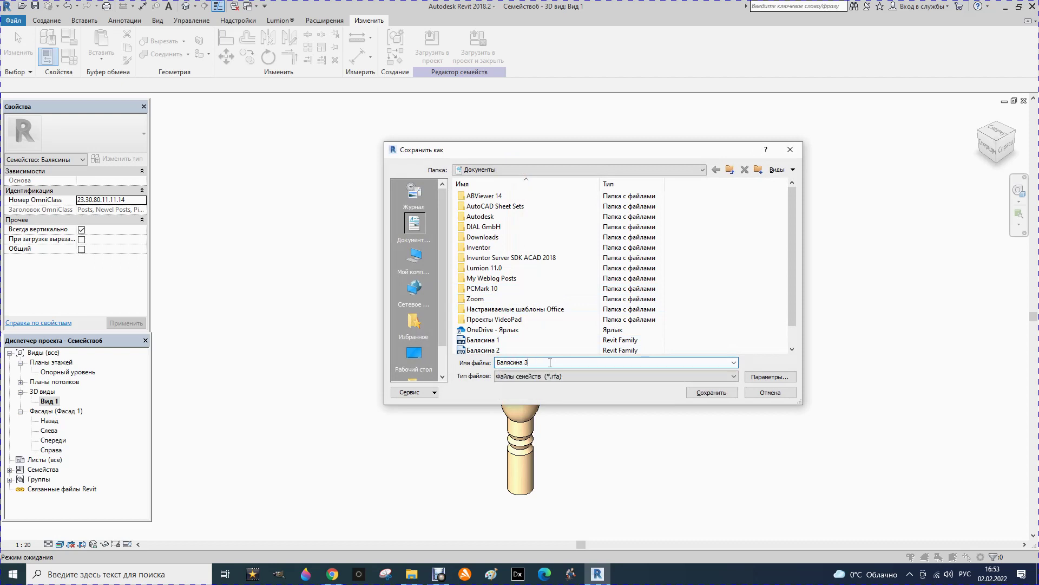
{"action": "left_click", "coordinate": [711, 392]}
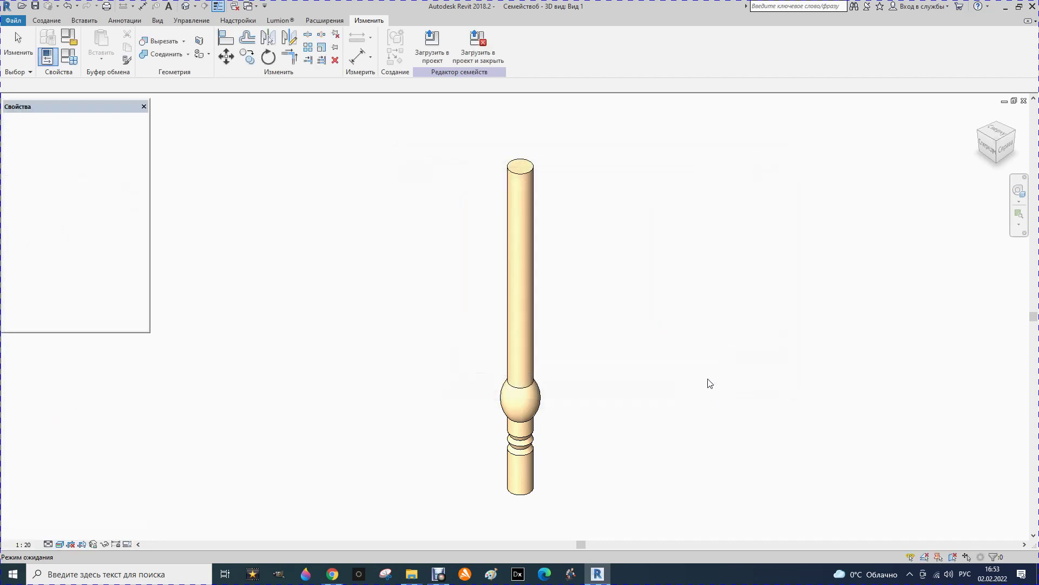
{"action": "key", "text": "ctrl+Tab"}
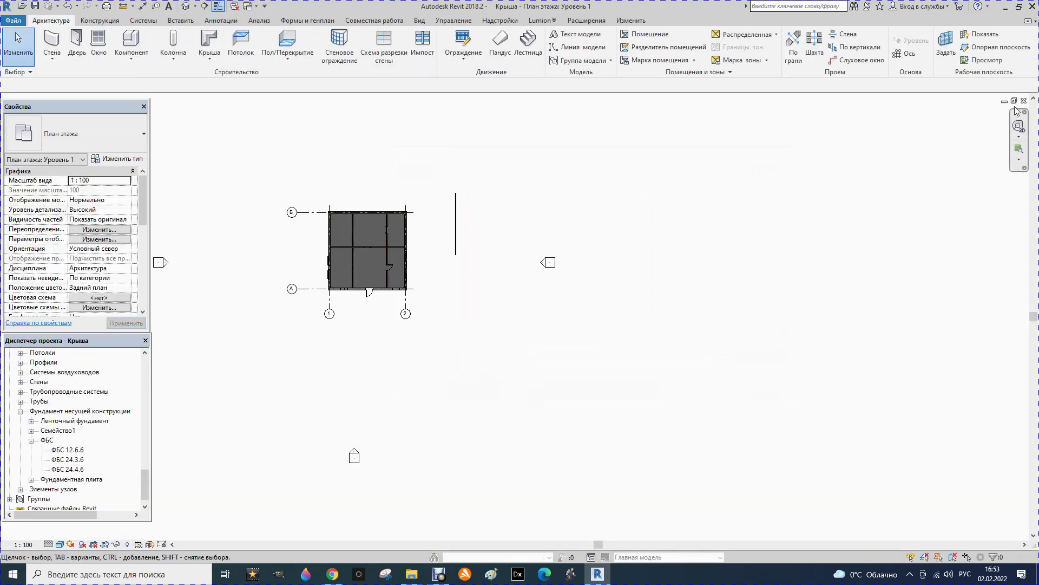
Step: Tile the plan and 3D views, zoom the 3D view, and select the Труба 900 мм railing
{"action": "left_click", "coordinate": [1014, 101]}
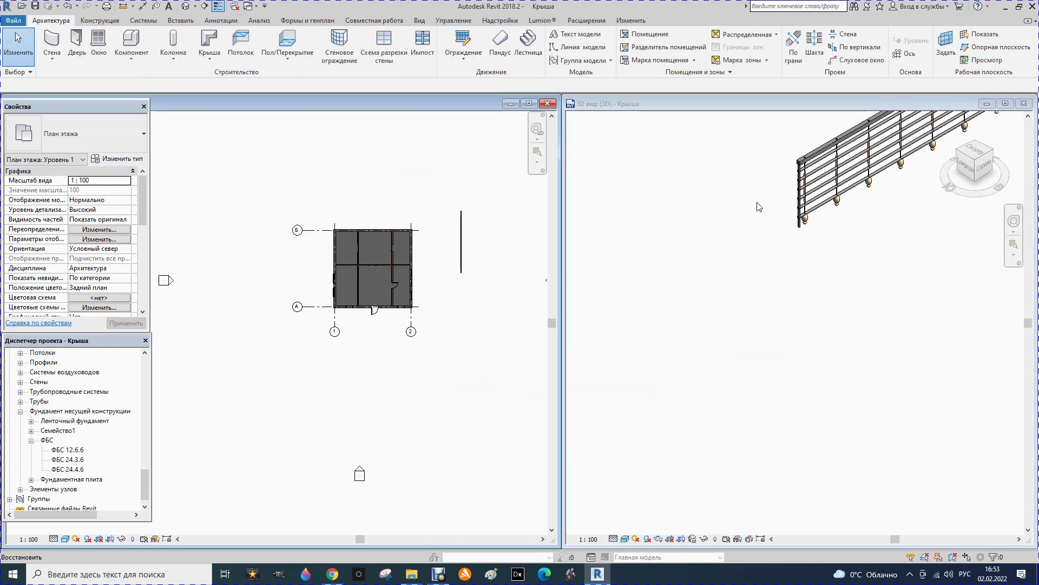
{"action": "scroll", "coordinate": [728, 278], "scroll_direction": "down", "scroll_amount": 2}
{"action": "scroll", "coordinate": [693, 289], "scroll_direction": "down", "scroll_amount": 2}
{"action": "scroll", "coordinate": [658, 301], "scroll_direction": "down", "scroll_amount": 2}
{"action": "scroll", "coordinate": [677, 290], "scroll_direction": "up", "scroll_amount": 2}
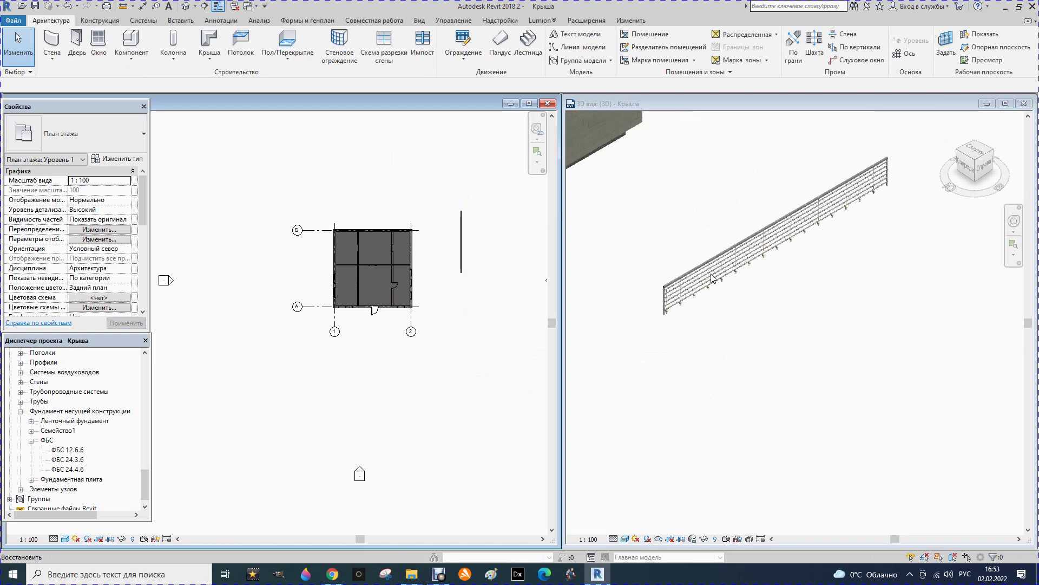
{"action": "scroll", "coordinate": [700, 276], "scroll_direction": "up", "scroll_amount": 2}
{"action": "left_click", "coordinate": [700, 276]}
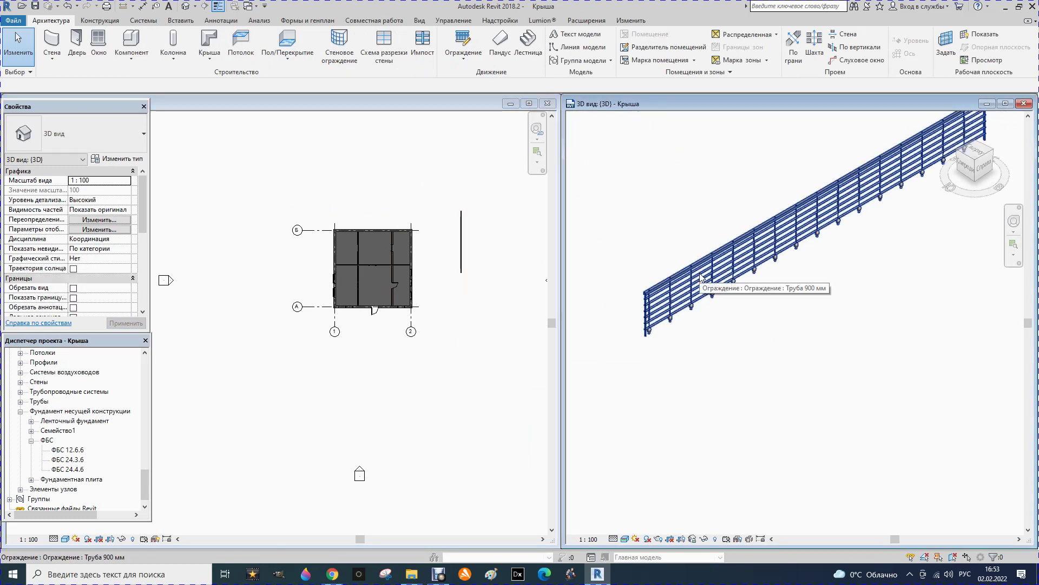
{"action": "left_click", "coordinate": [700, 276]}
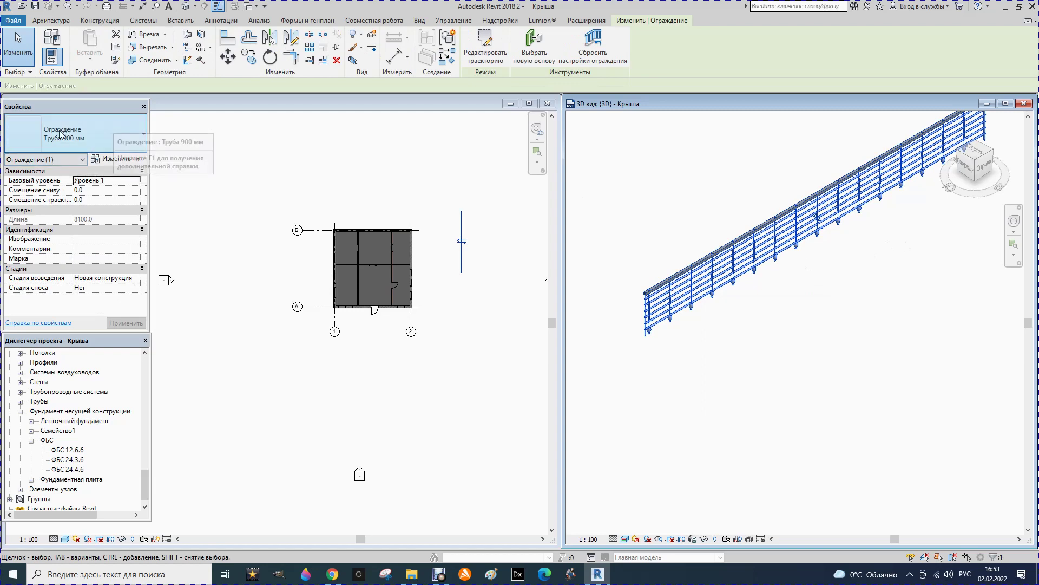
Step: Set the Труба 900 мм type's regular Baluster Family to Балясина 3 in Baluster Placement, then deselect
{"action": "left_click", "coordinate": [124, 159]}
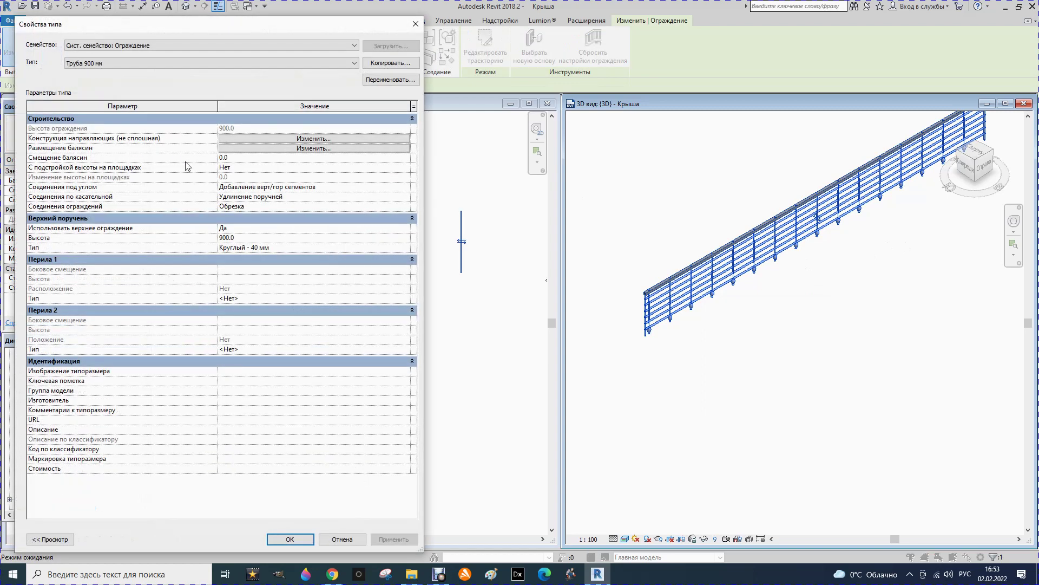
{"action": "left_click", "coordinate": [303, 148]}
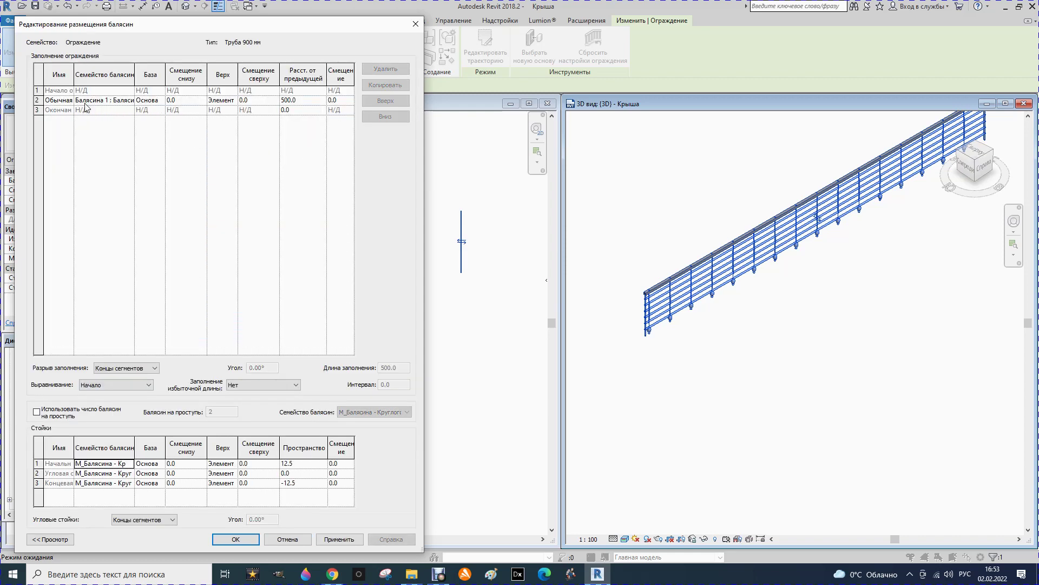
{"action": "left_click", "coordinate": [131, 102]}
{"action": "left_click", "coordinate": [130, 101]}
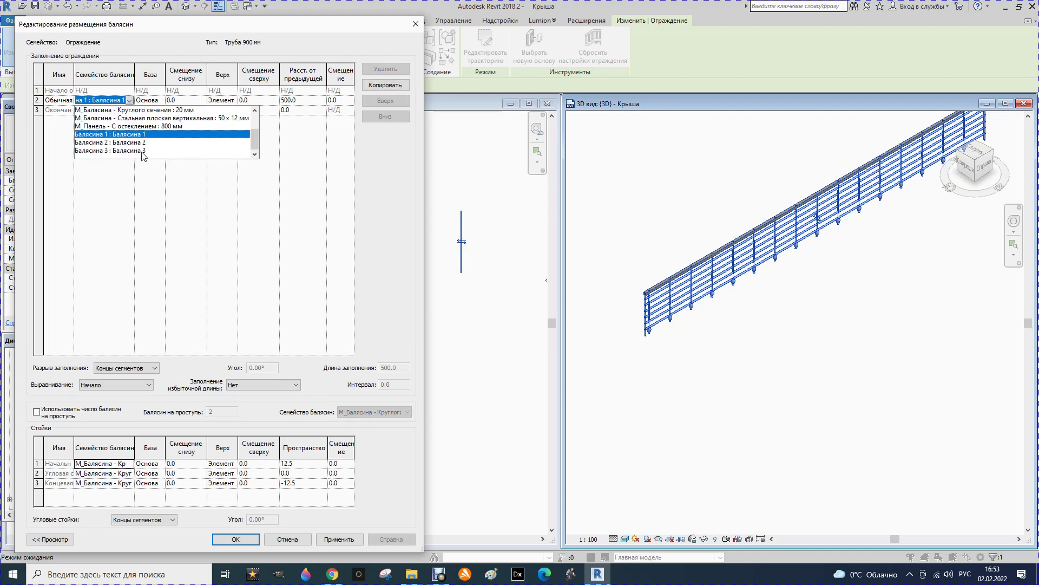
{"action": "left_click", "coordinate": [126, 151]}
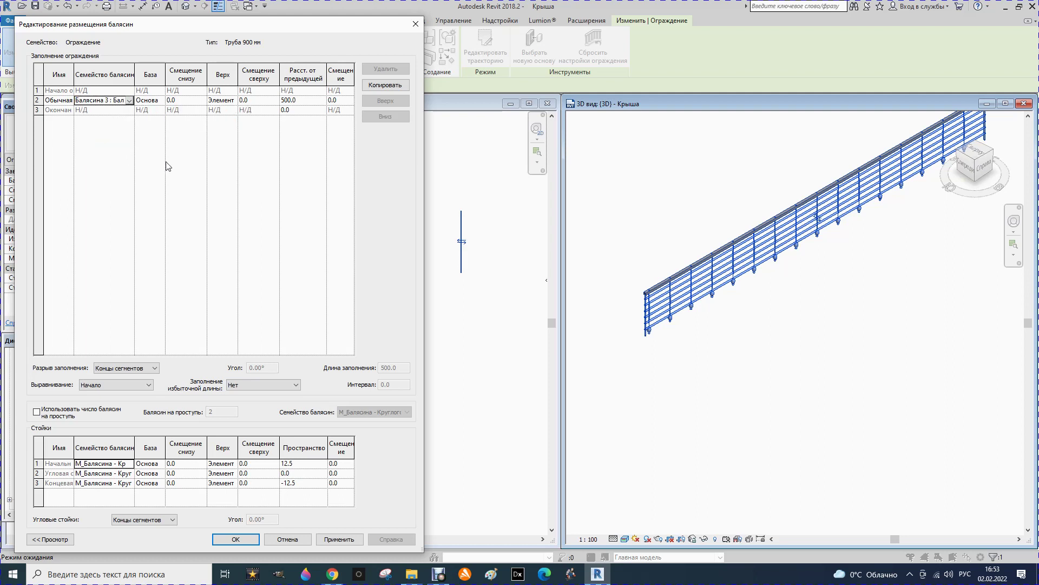
{"action": "left_click", "coordinate": [244, 538]}
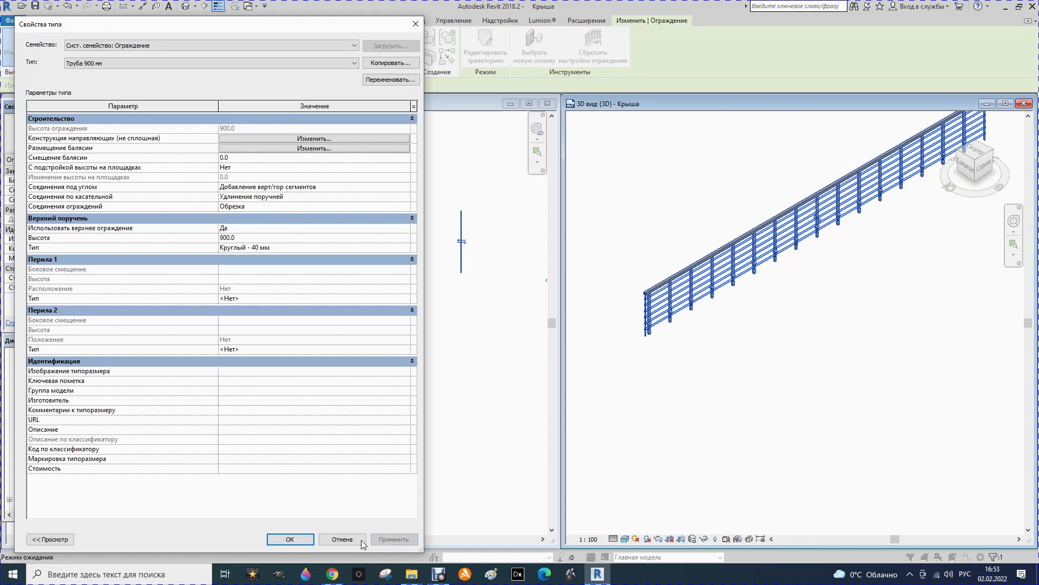
{"action": "left_click", "coordinate": [296, 540]}
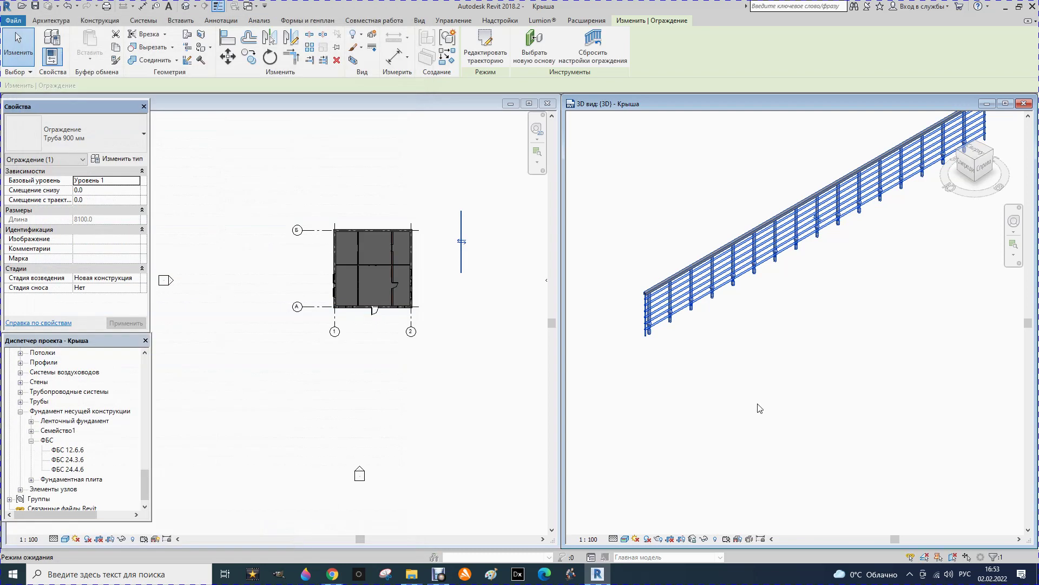
{"action": "left_click", "coordinate": [755, 404]}
Step: Zoom the 3D view in on the Балясина 3 balusters between the railing's rails
{"action": "scroll", "coordinate": [665, 339], "scroll_direction": "up", "scroll_amount": 2}
{"action": "scroll", "coordinate": [660, 335], "scroll_direction": "up", "scroll_amount": 2}
{"action": "scroll", "coordinate": [654, 330], "scroll_direction": "up", "scroll_amount": 3}
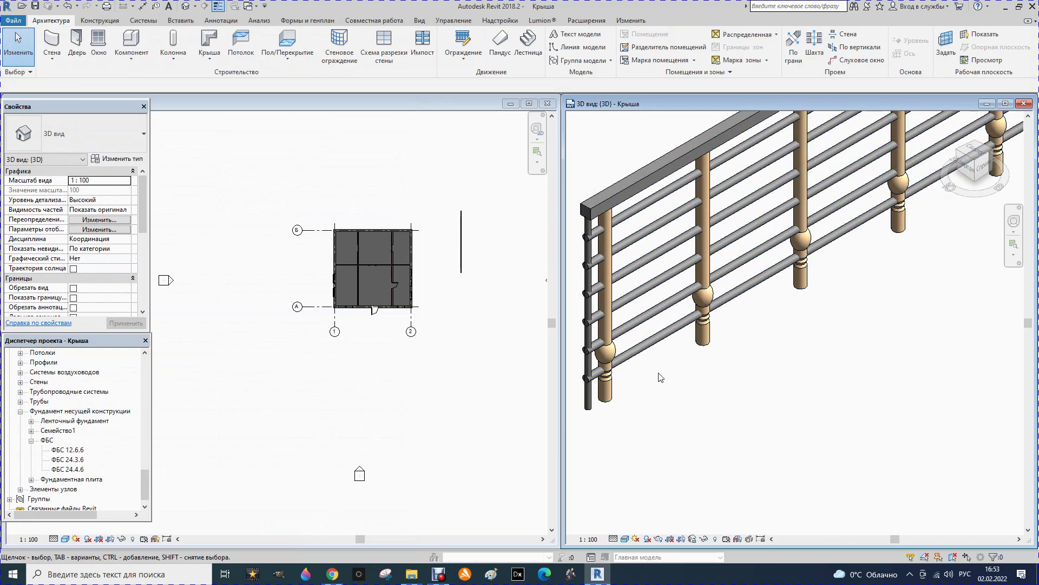